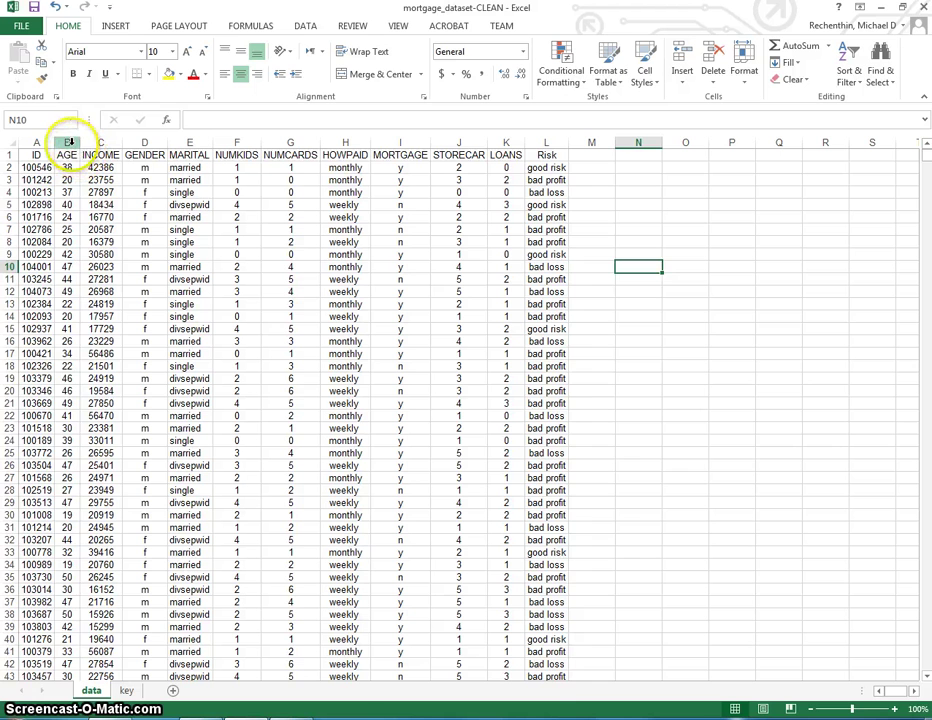
# Step: Select the whole AGE column to examine its data
pyautogui.click(67, 143)
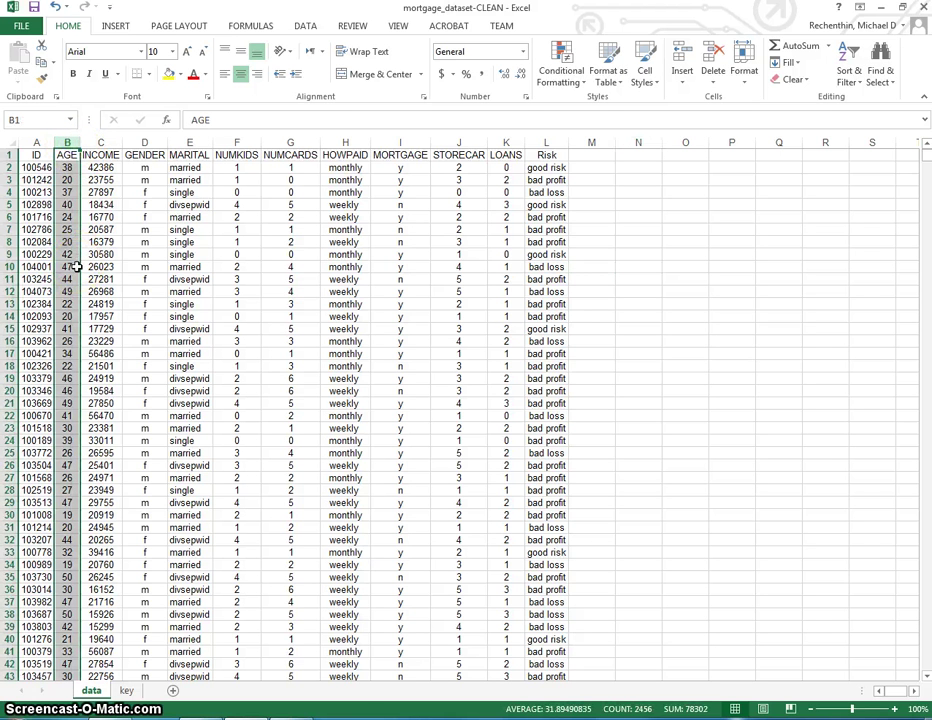
pyautogui.click(69, 143)
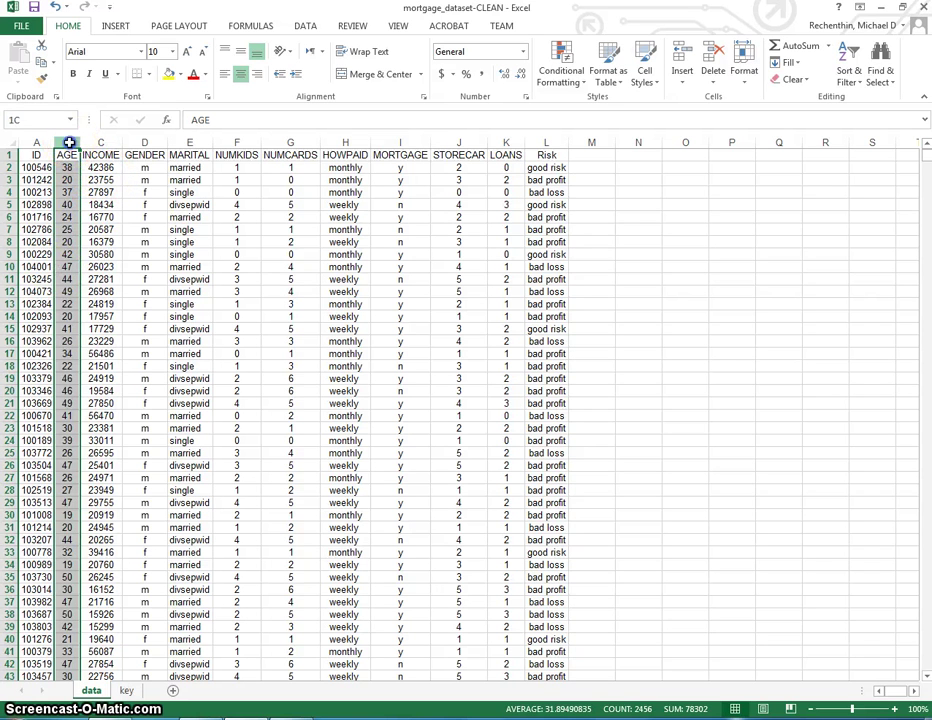
pyautogui.click(648, 202)
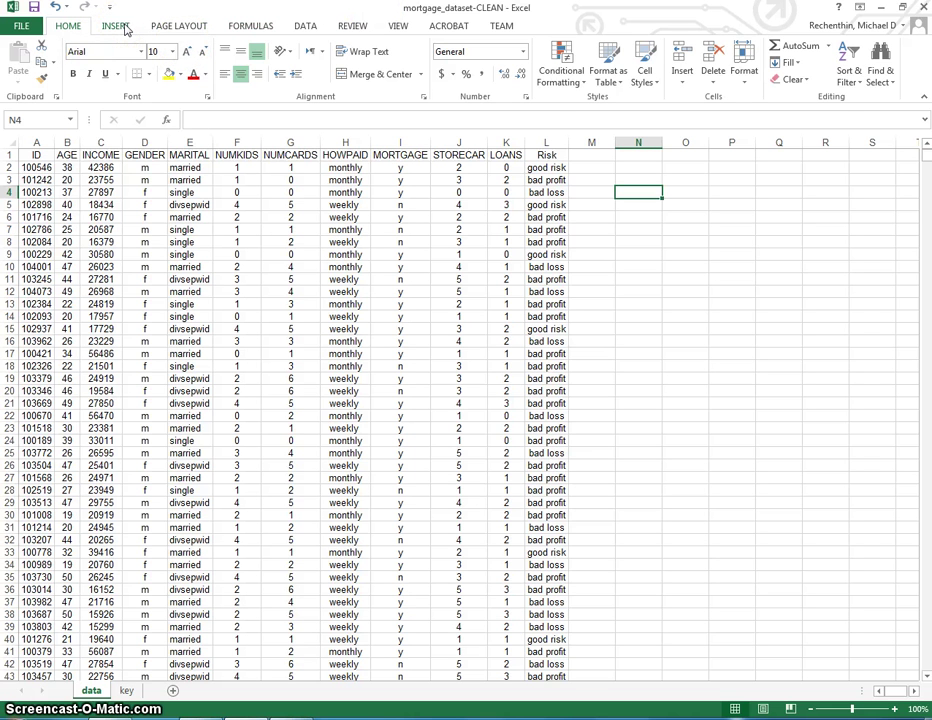
# Step: Look through the Data Analysis tools to locate the Histogram tool
pyautogui.click(306, 28)
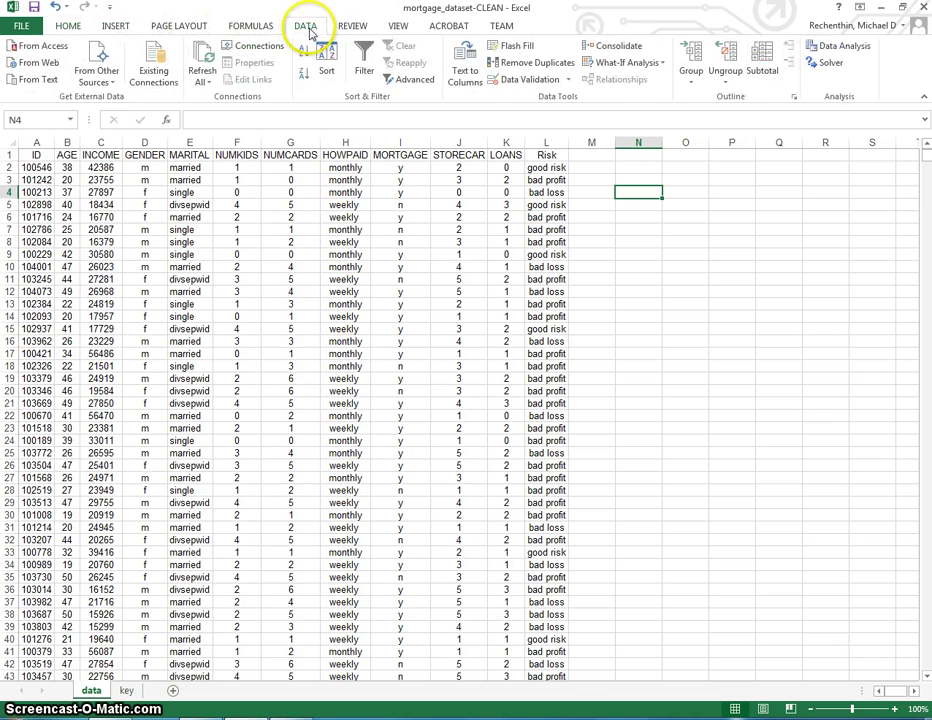
pyautogui.click(845, 52)
pyautogui.scroll(-2, 588, 478)
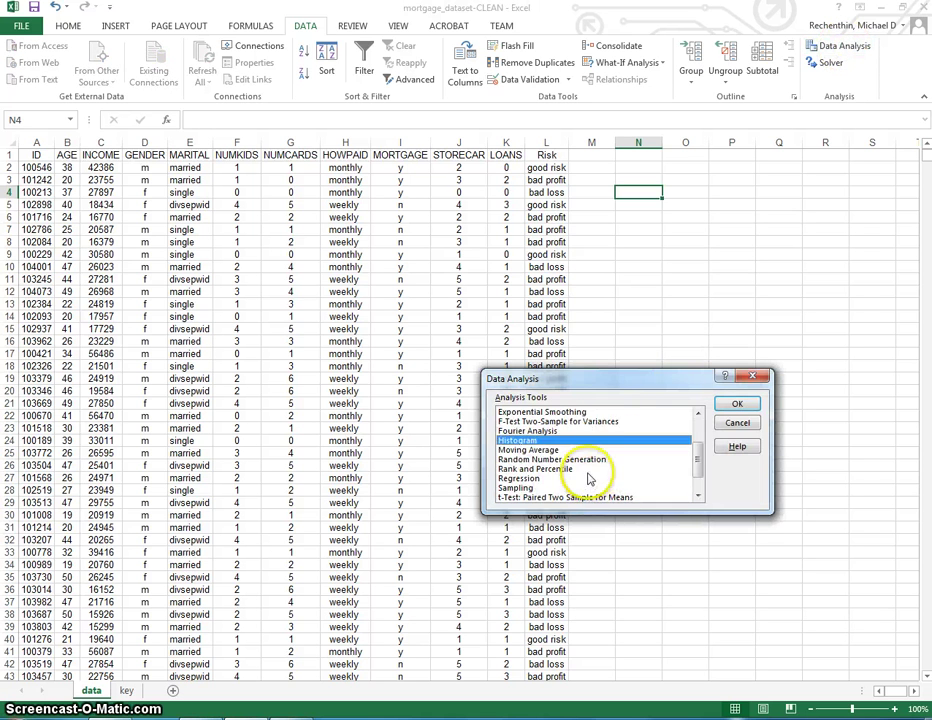
pyautogui.scroll(2, 580, 478)
pyautogui.scroll(-1, 545, 477)
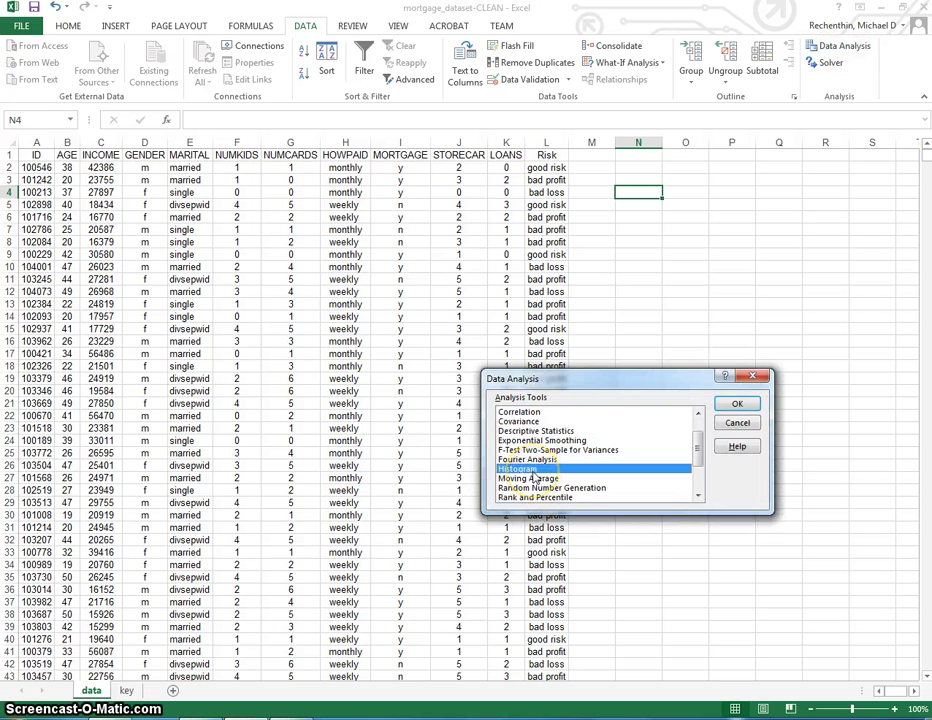
pyautogui.click(737, 422)
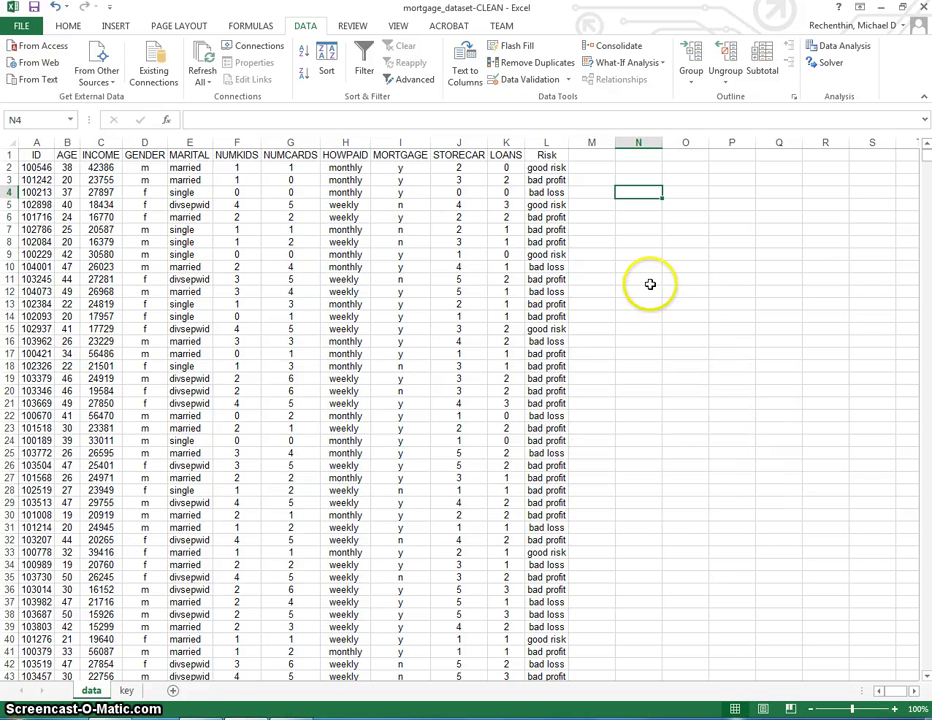
pyautogui.click(649, 229)
pyautogui.click(641, 180)
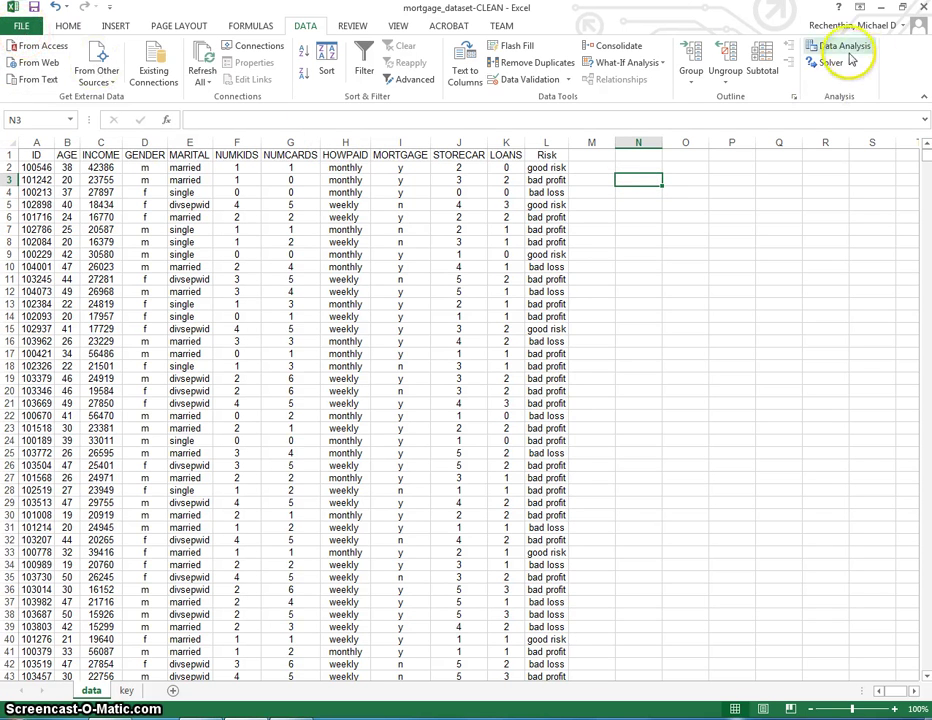
# Step: Inspect the Analysis ToolPak entry in the Excel add-in options
pyautogui.click(18, 27)
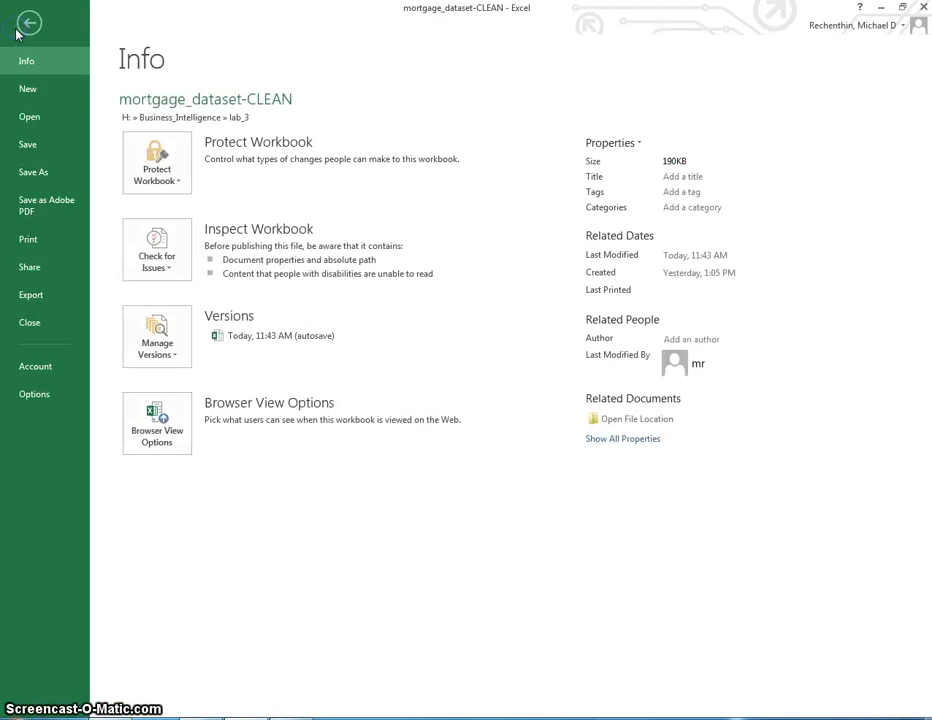
pyautogui.click(33, 394)
pyautogui.click(118, 237)
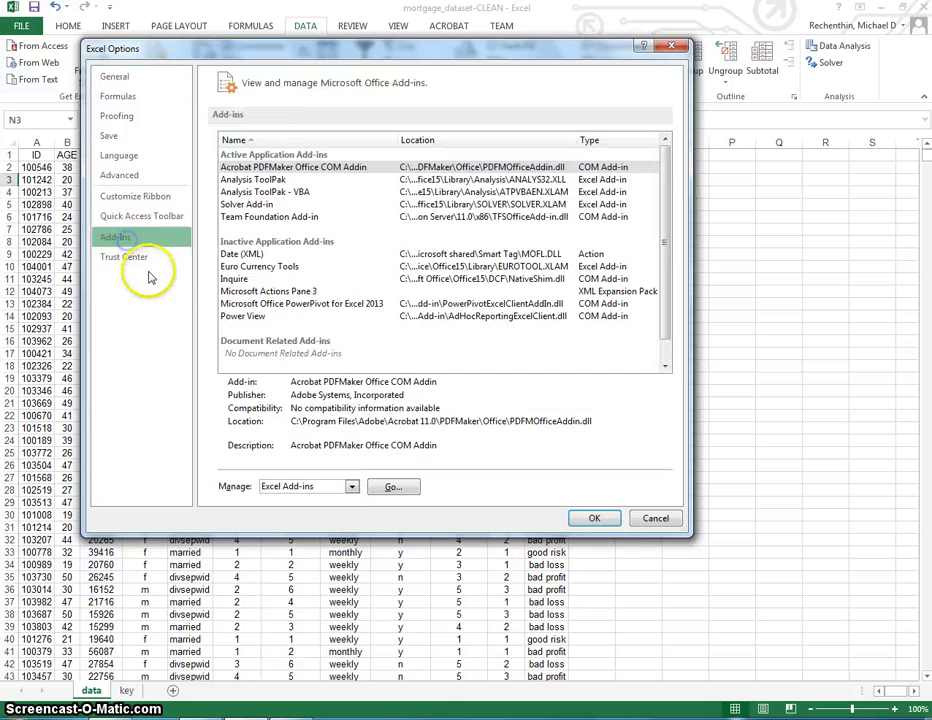
pyautogui.click(262, 180)
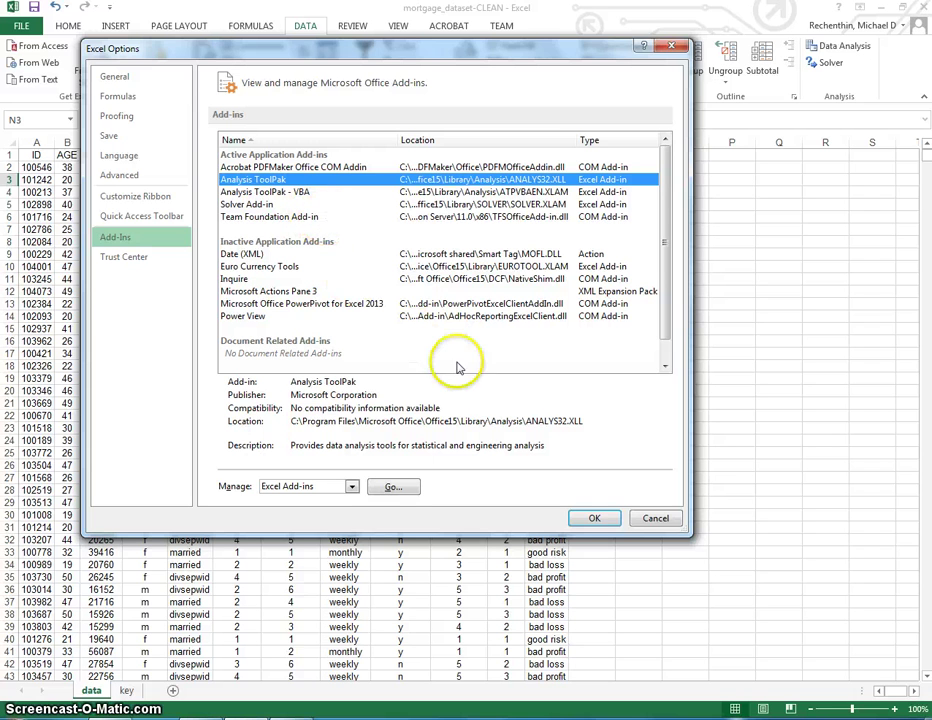
pyautogui.click(642, 520)
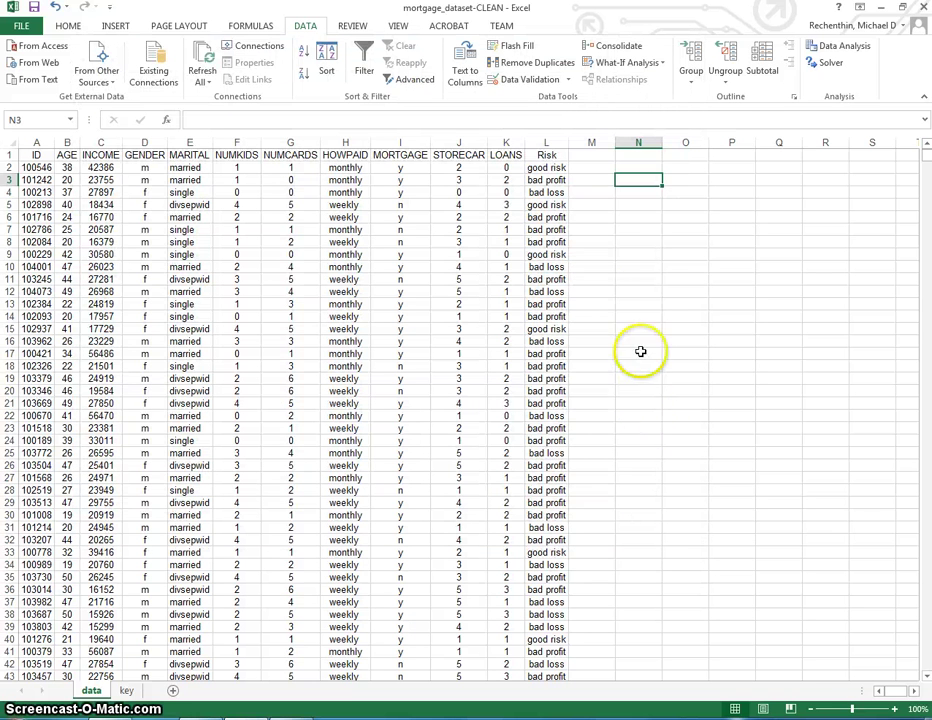
pyautogui.click(612, 266)
pyautogui.click(627, 178)
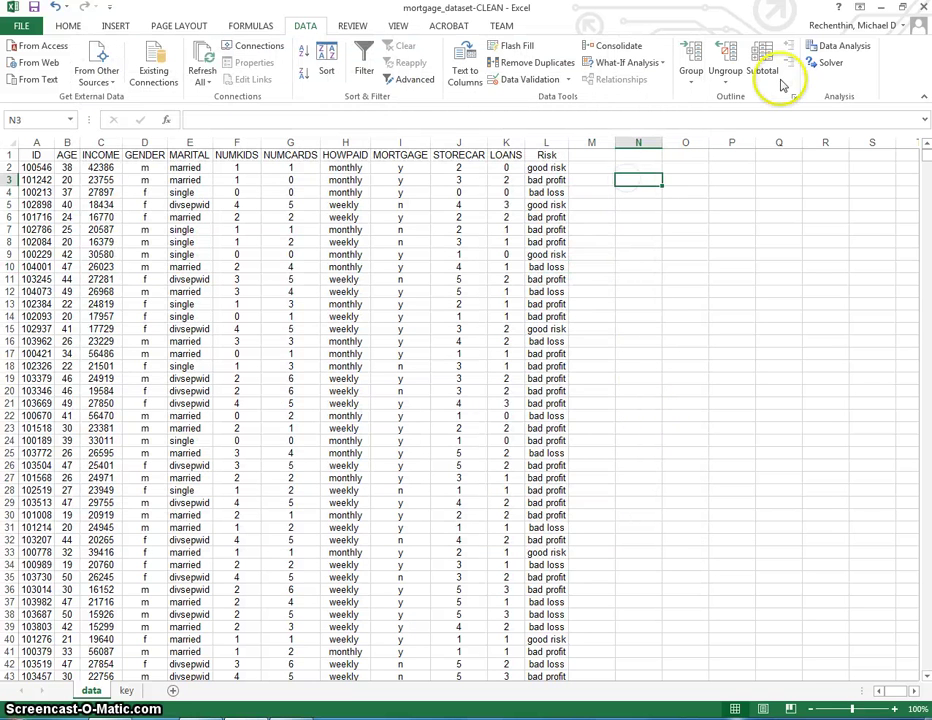
pyautogui.click(843, 49)
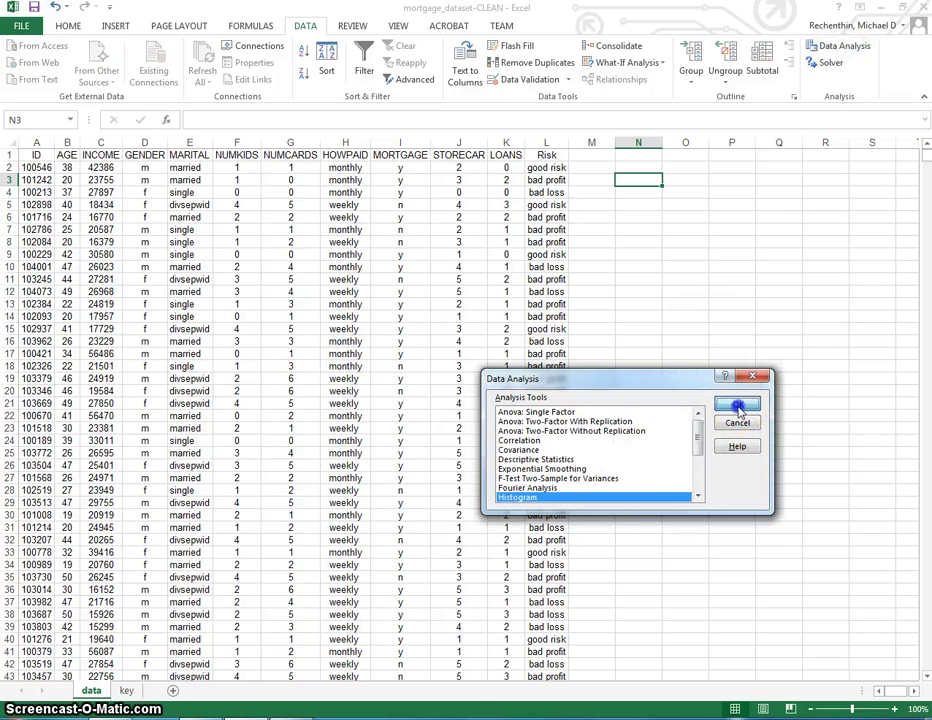
pyautogui.click(737, 404)
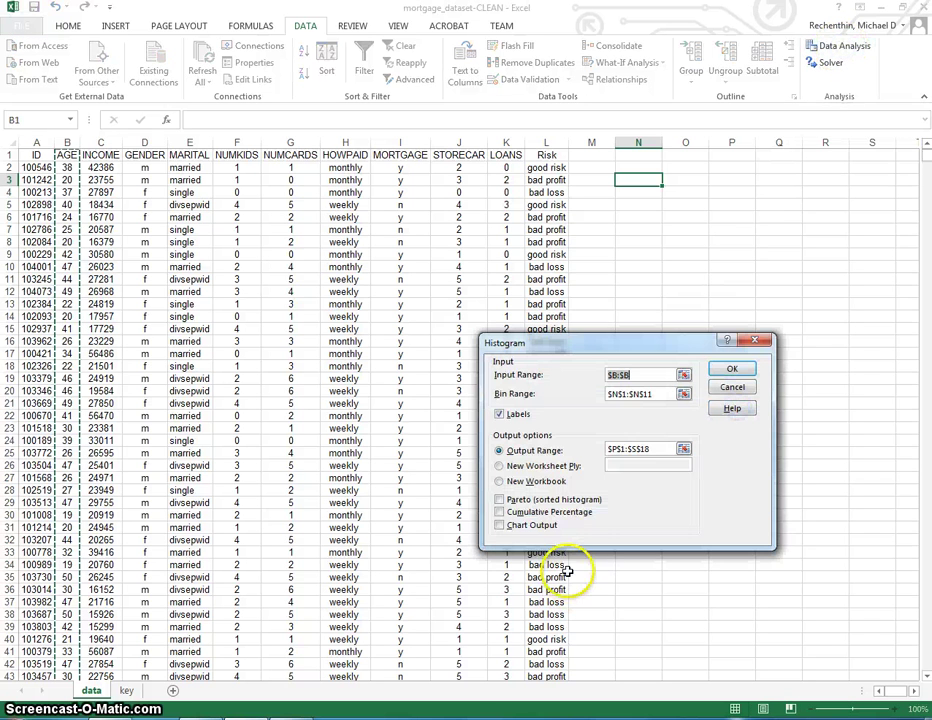
pyautogui.click(637, 375)
pyautogui.press('BackSpace')
pyautogui.moveTo(660, 396); pyautogui.dragTo(603, 394)
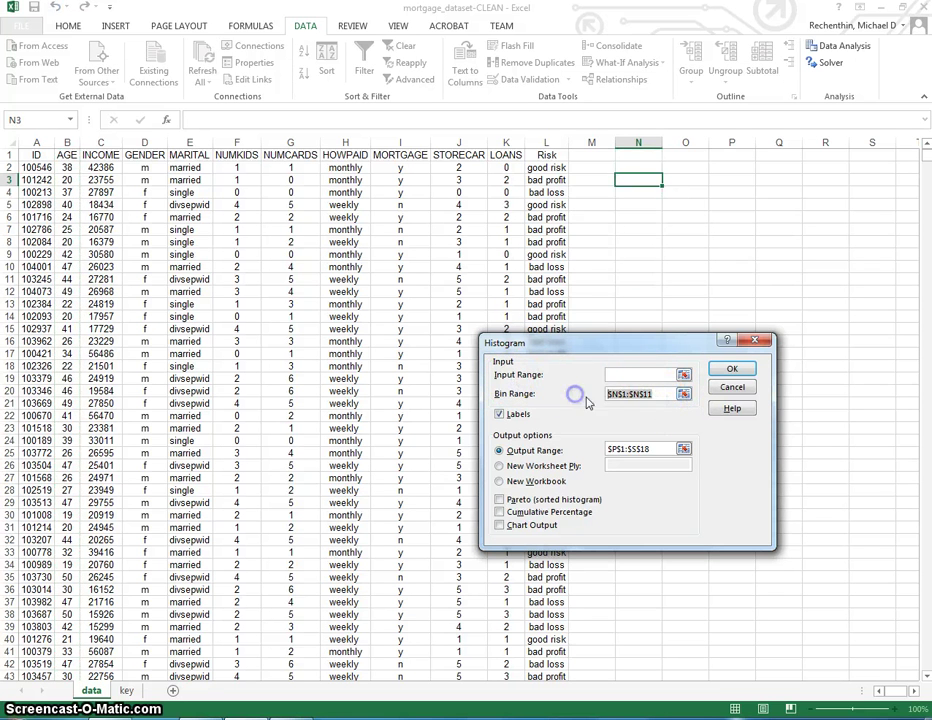
pyautogui.press('BackSpace')
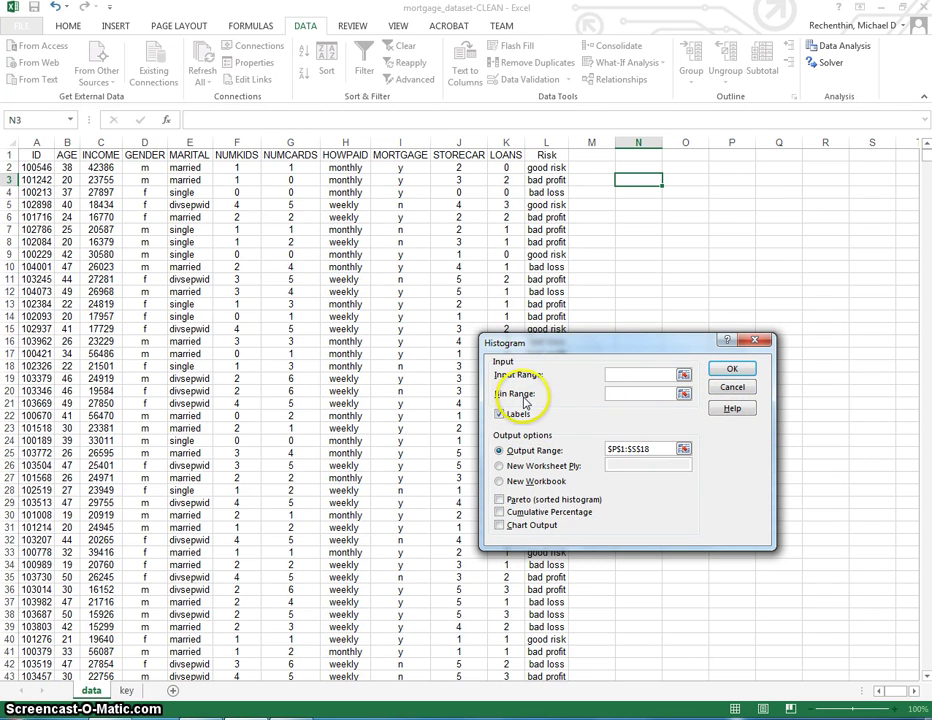
pyautogui.click(731, 387)
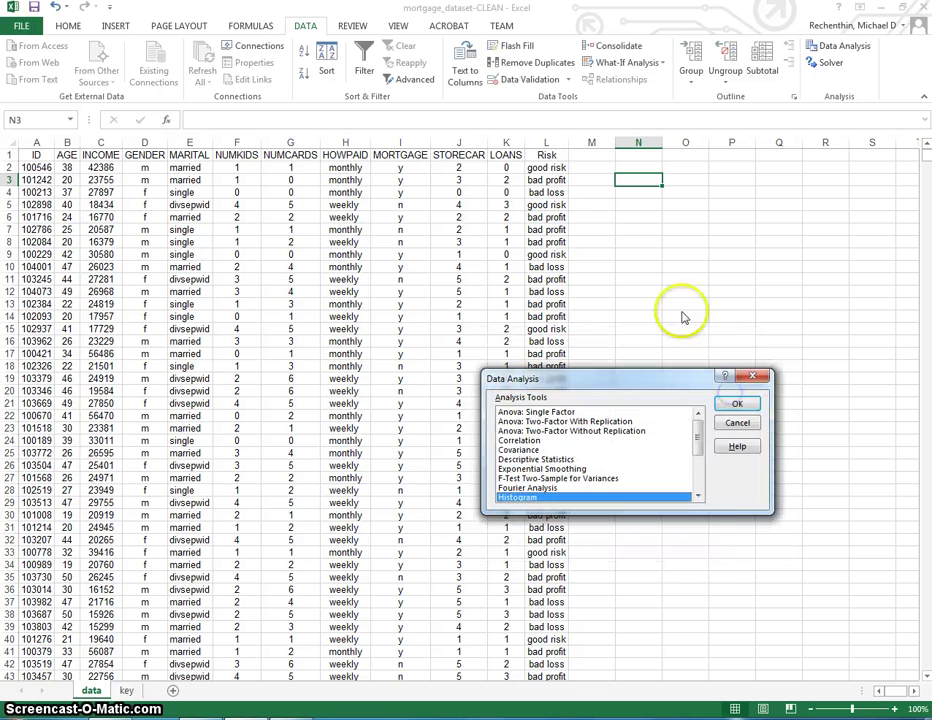
pyautogui.click(737, 422)
# Step: Enter the header "bin" in cell N1
pyautogui.click(658, 243)
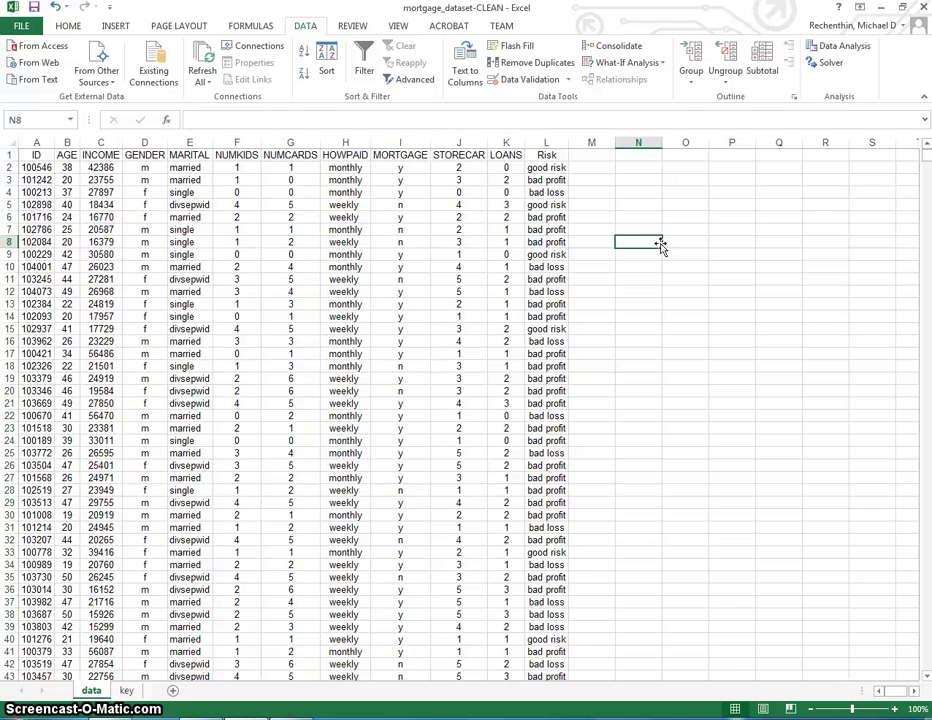
pyautogui.press('Up')
pyautogui.press('Up')
pyautogui.press('Up')
pyautogui.press('Up')
pyautogui.press('Up')
pyautogui.press('Up')
pyautogui.press('Up')
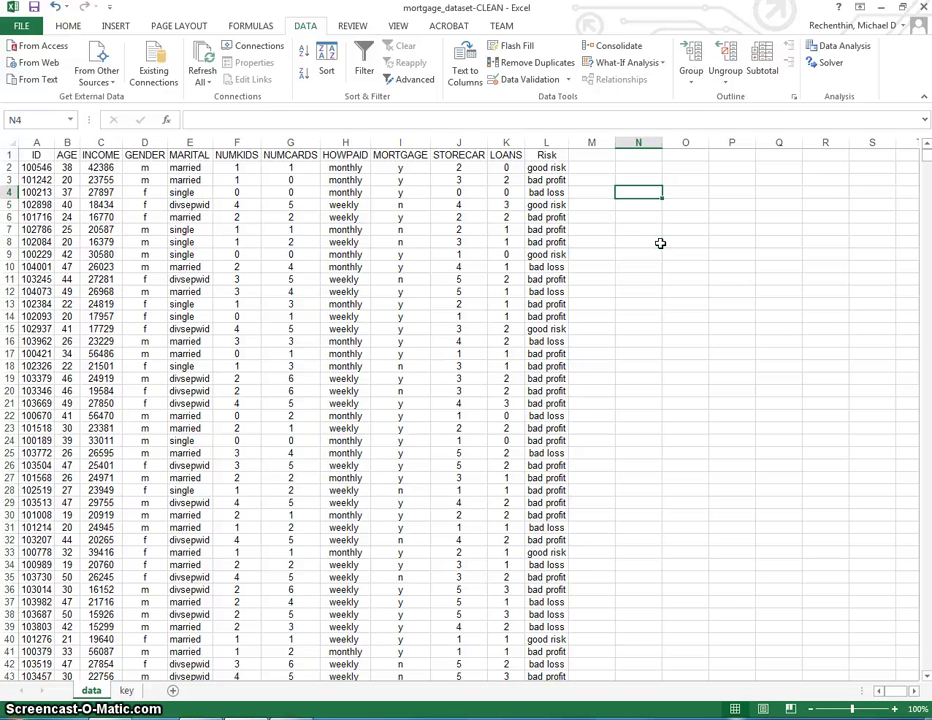
pyautogui.write('bin')
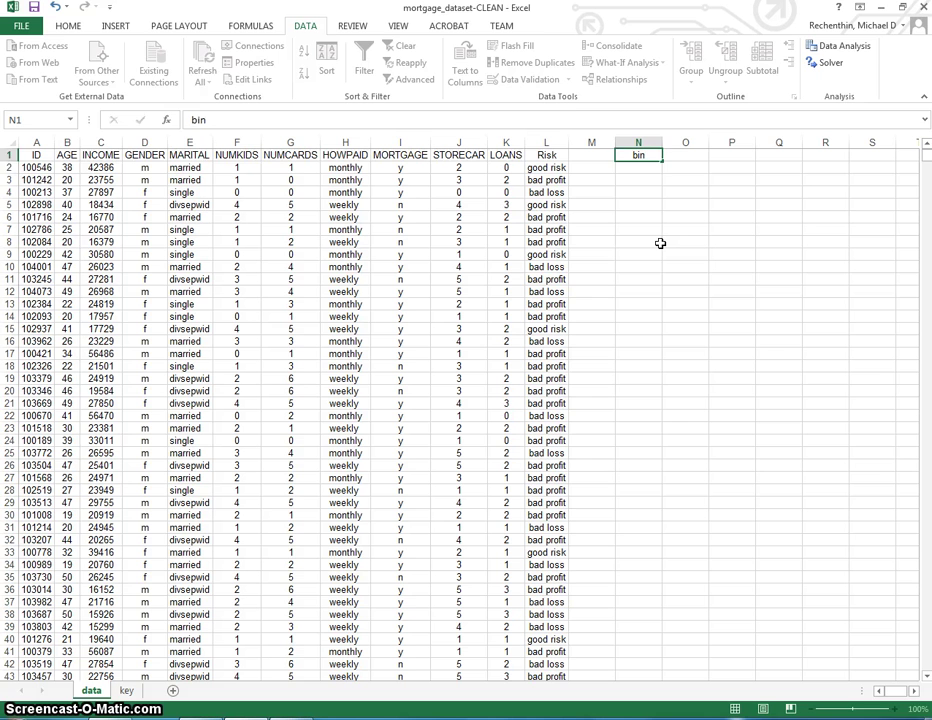
pyautogui.press('Return')
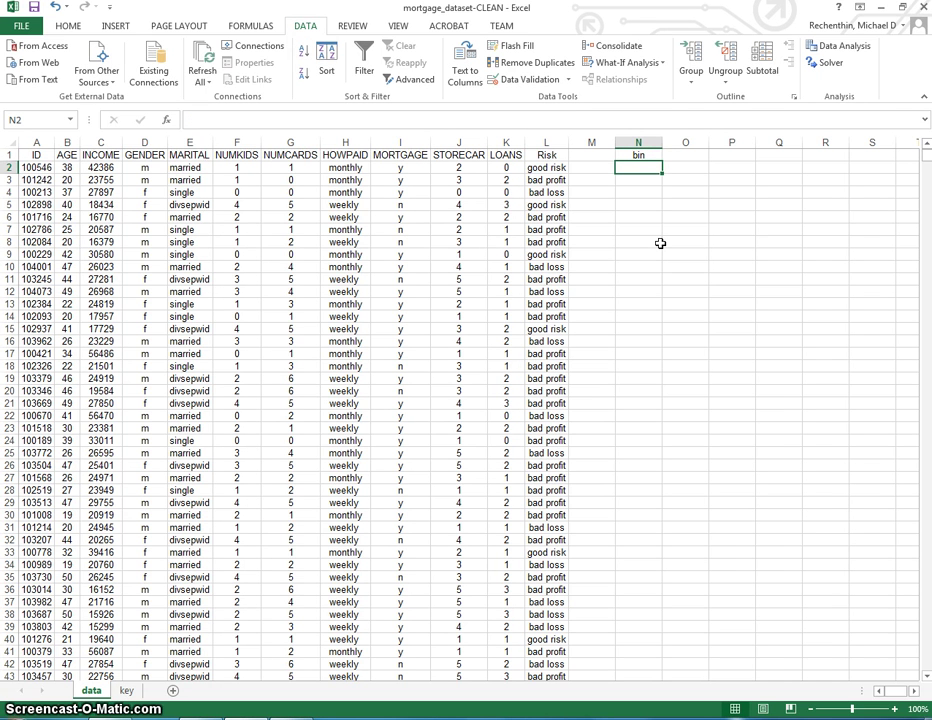
# Step: Enter 10, 20 and 30 in N2:N4 under the bin header and extend the series down to 100 in N11
pyautogui.write('10')
pyautogui.press('Return')
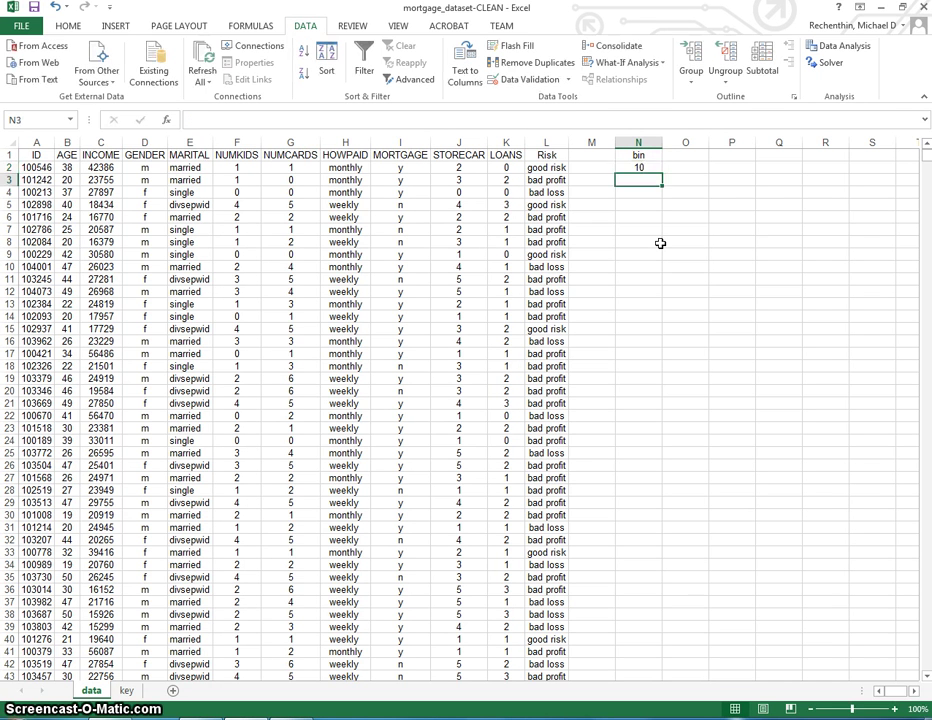
pyautogui.write('20')
pyautogui.press('Return')
pyautogui.write('30')
pyautogui.press('Return')
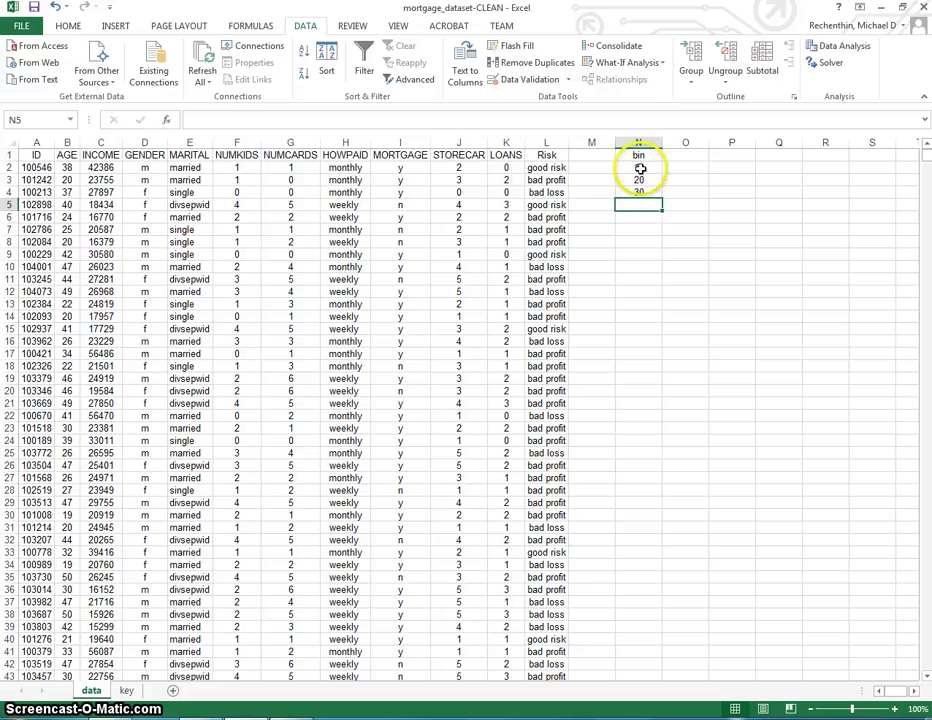
pyautogui.moveTo(640, 169); pyautogui.dragTo(643, 285)
pyautogui.click(638, 316)
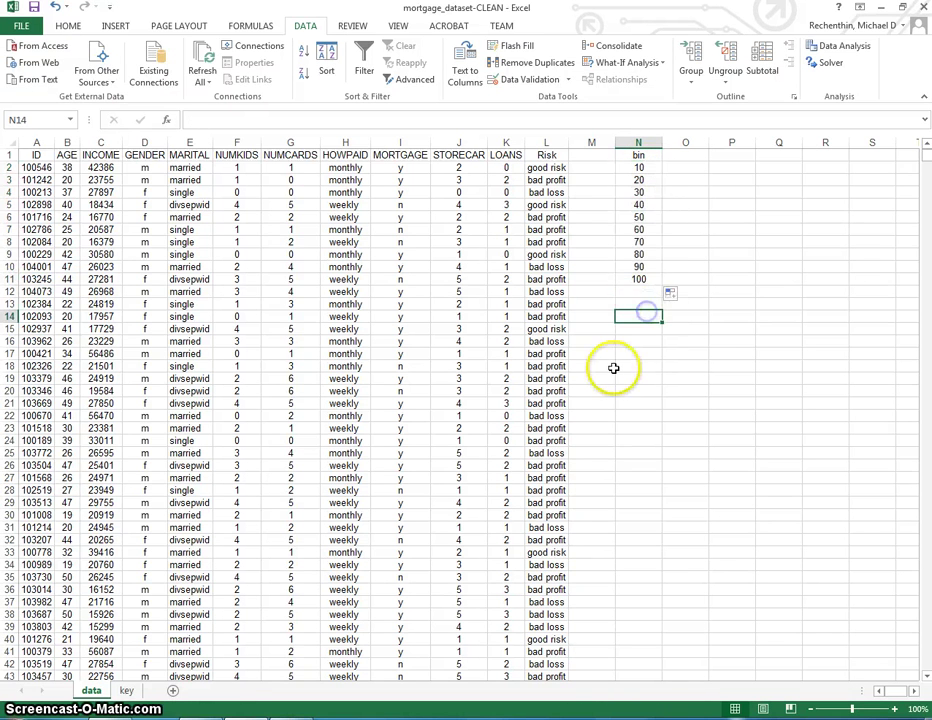
pyautogui.click(657, 179)
pyautogui.click(655, 185)
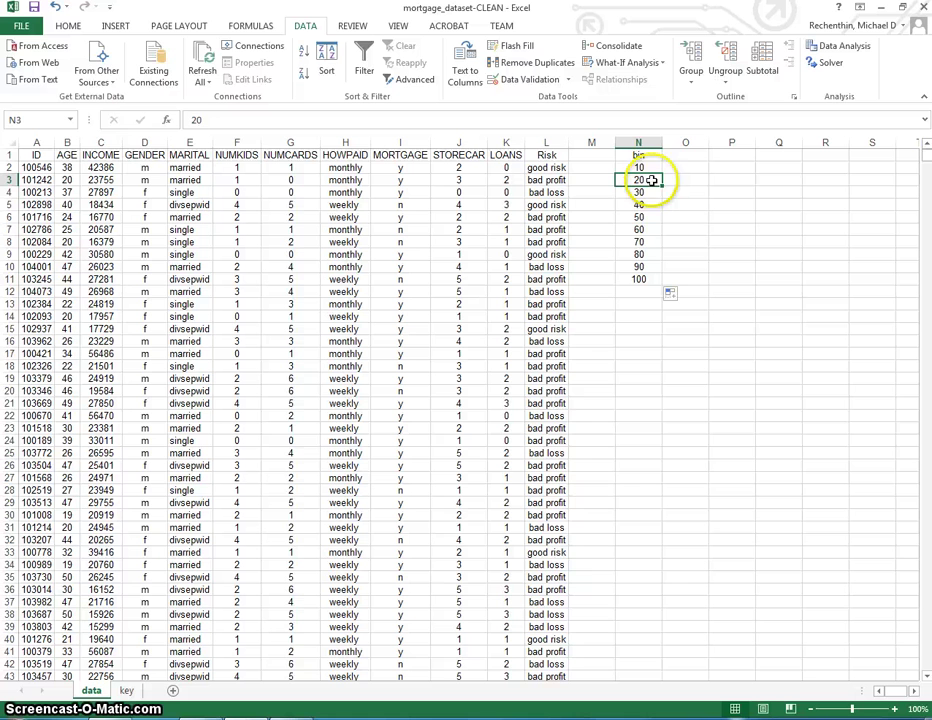
pyautogui.click(655, 189)
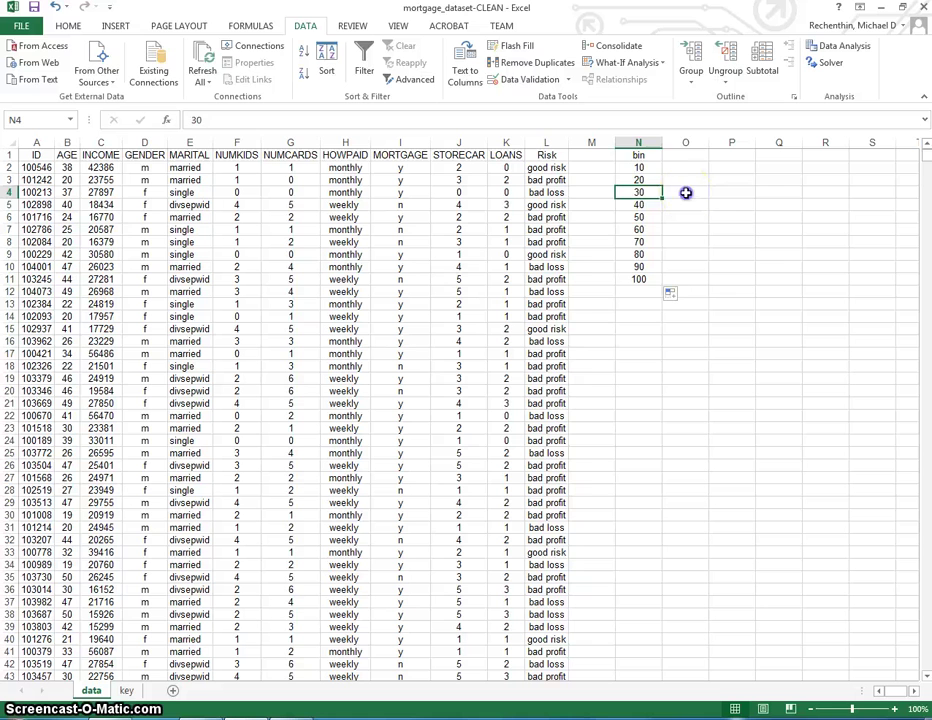
pyautogui.click(686, 193)
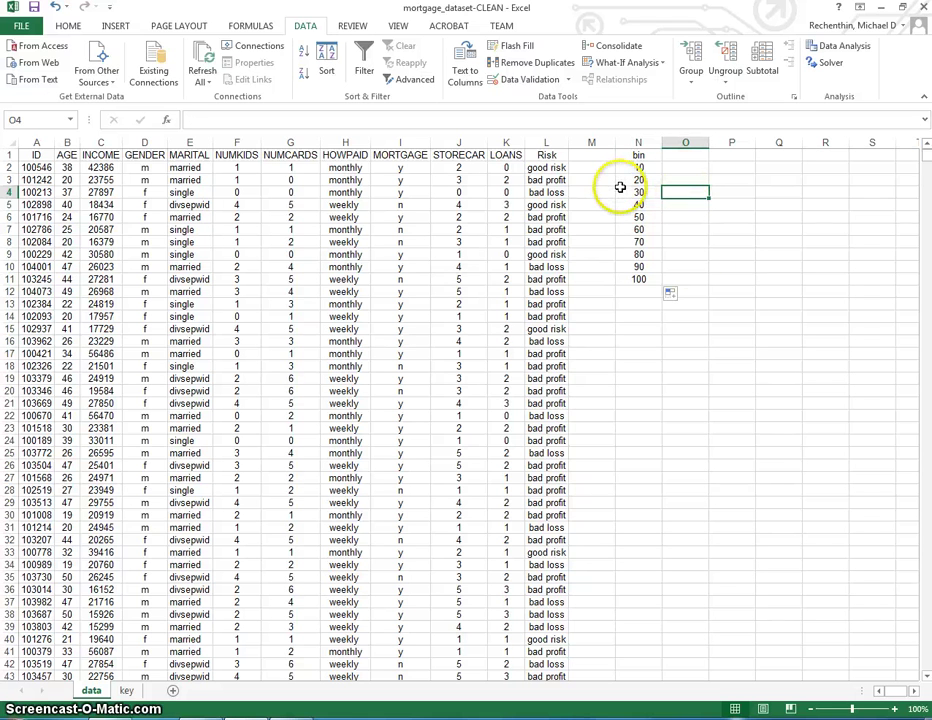
# Step: Set up a Histogram analysis with the AGE column $B:$B as input range and $N$1:$N$11 as bin range
pyautogui.click(845, 46)
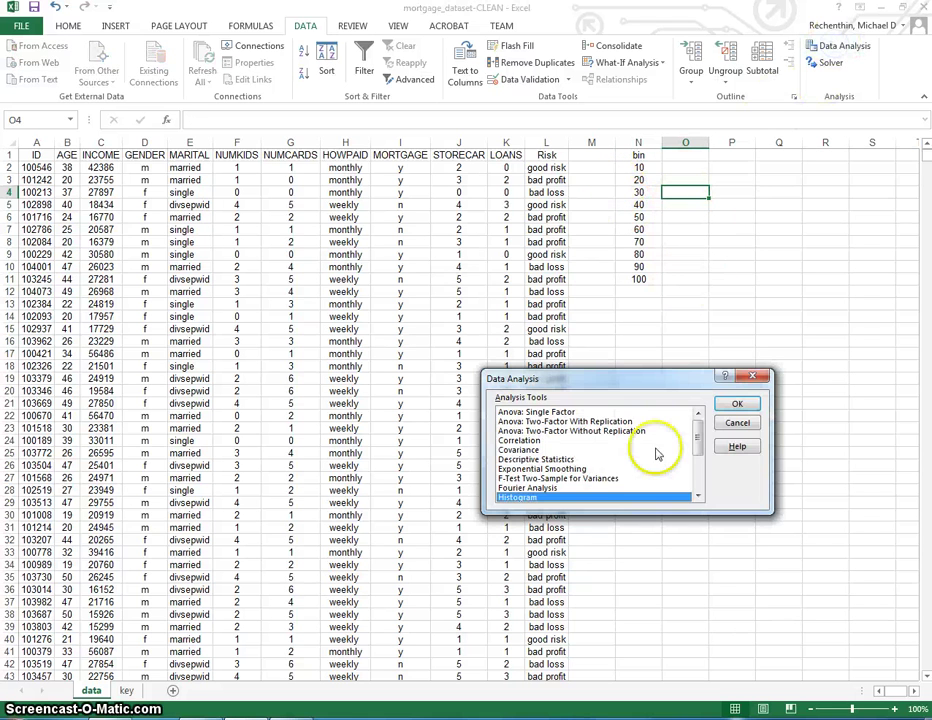
pyautogui.click(735, 403)
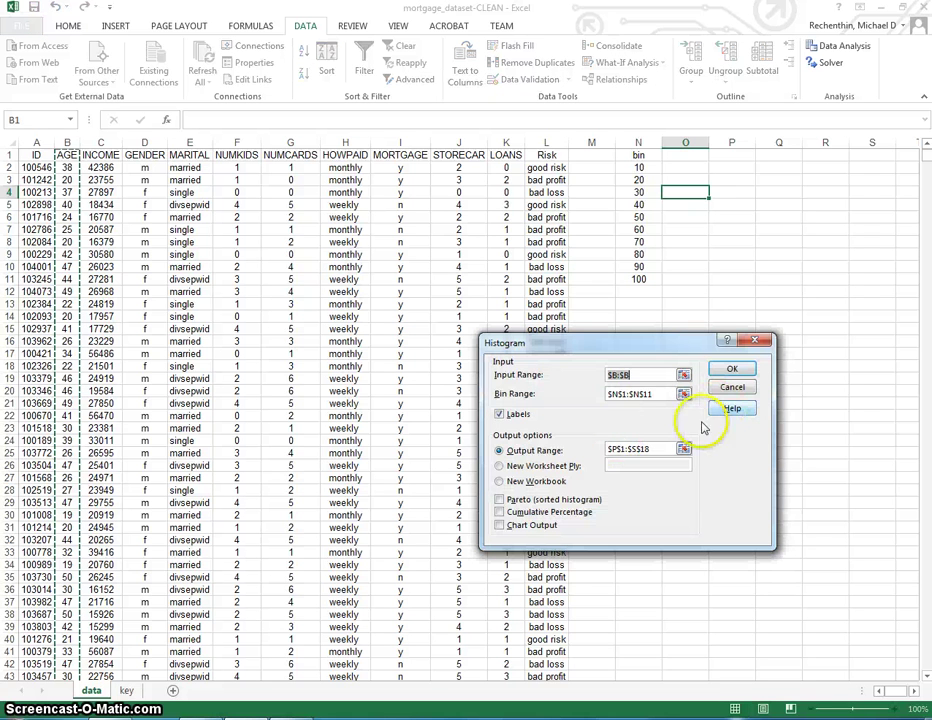
pyautogui.click(683, 374)
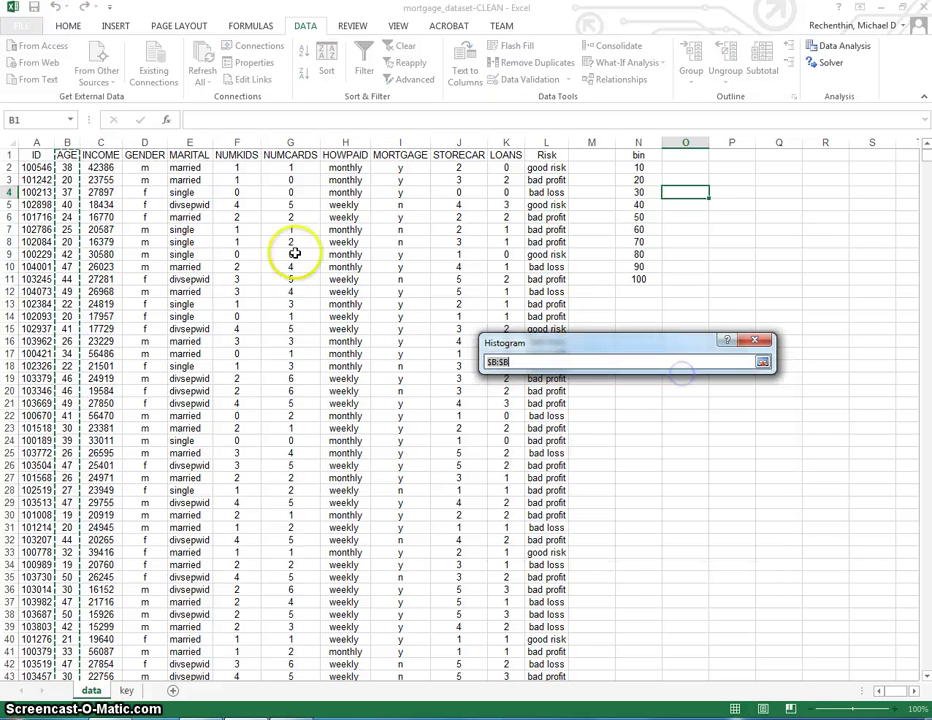
pyautogui.click(763, 370)
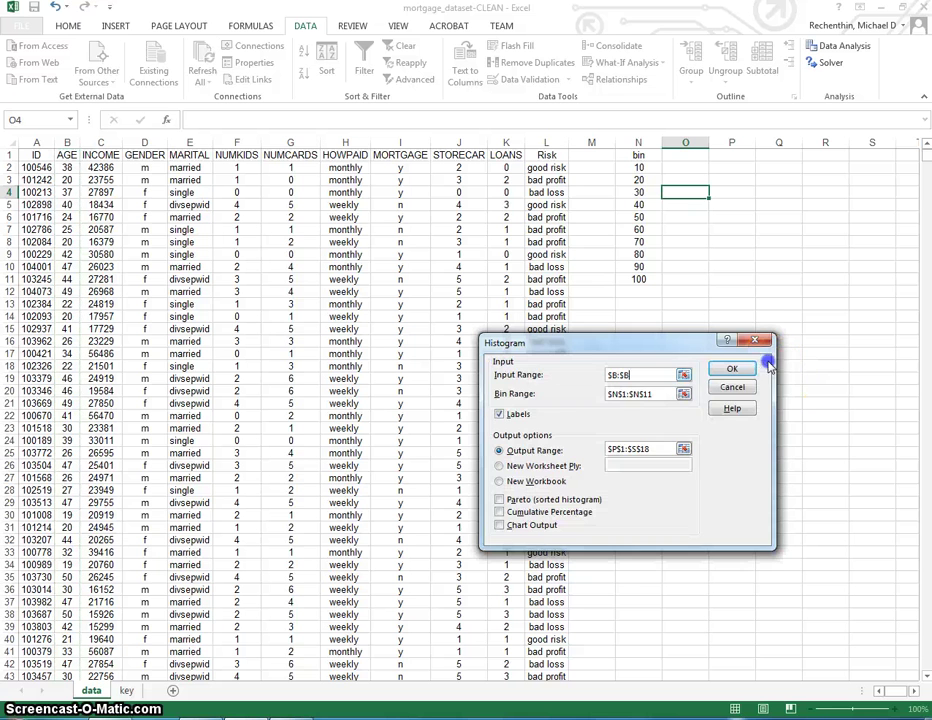
pyautogui.click(684, 395)
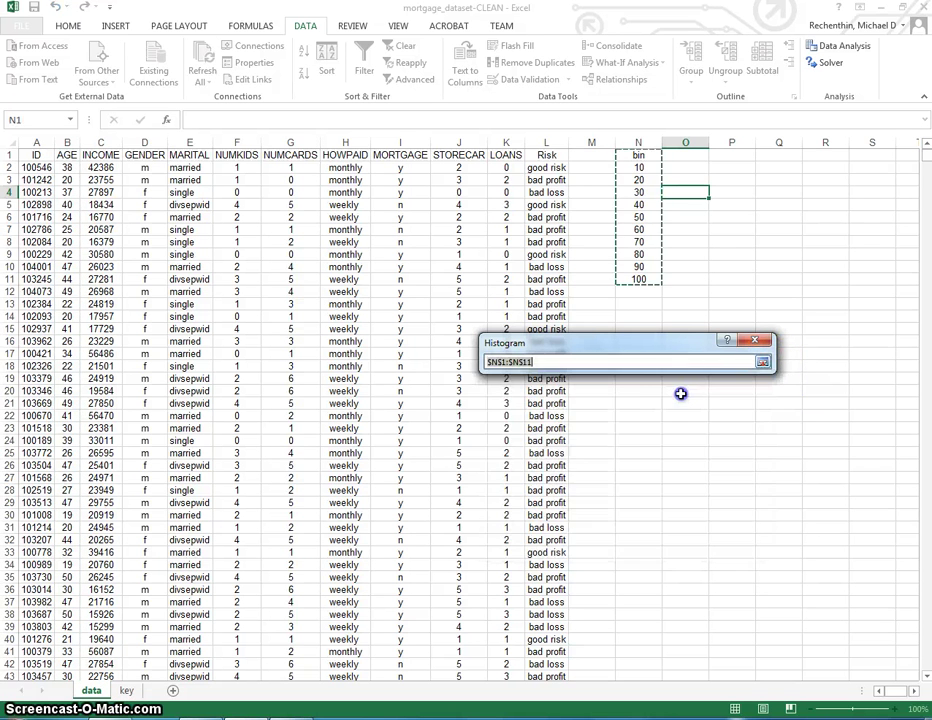
pyautogui.moveTo(645, 160); pyautogui.dragTo(639, 275)
pyautogui.click(763, 363)
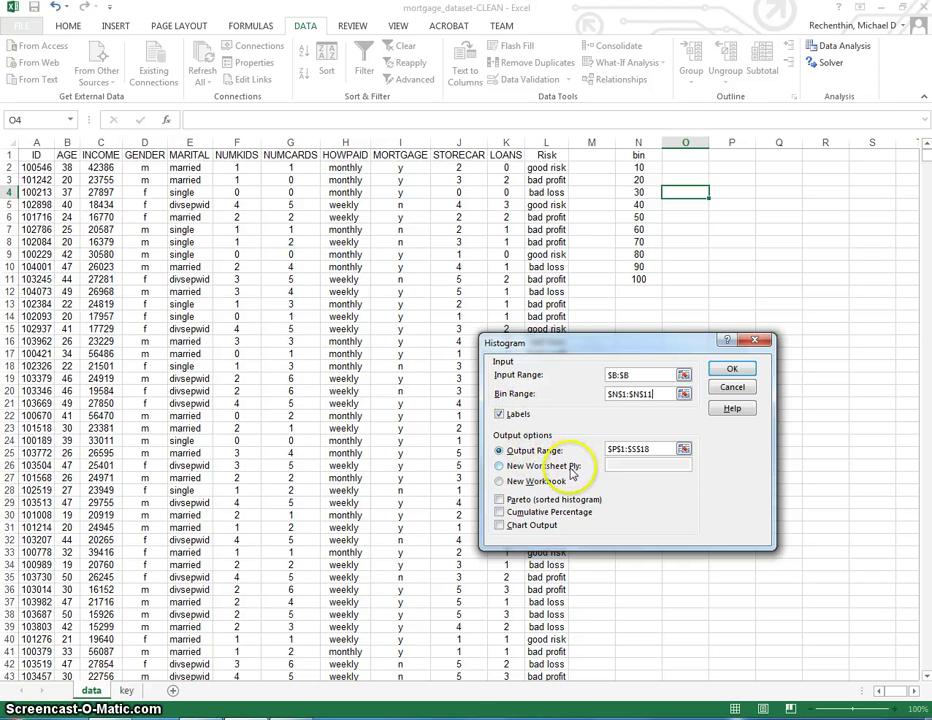
# Step: Set the histogram's output range to $P$1:$S$17 on the current sheet and generate the frequency table
pyautogui.click(555, 467)
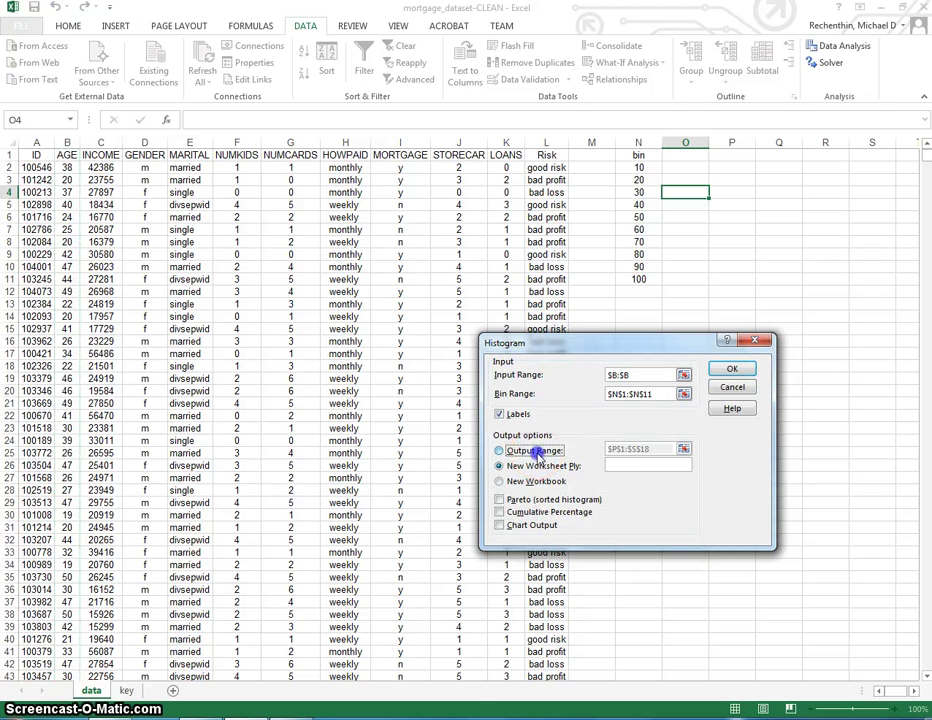
pyautogui.click(535, 451)
pyautogui.click(683, 449)
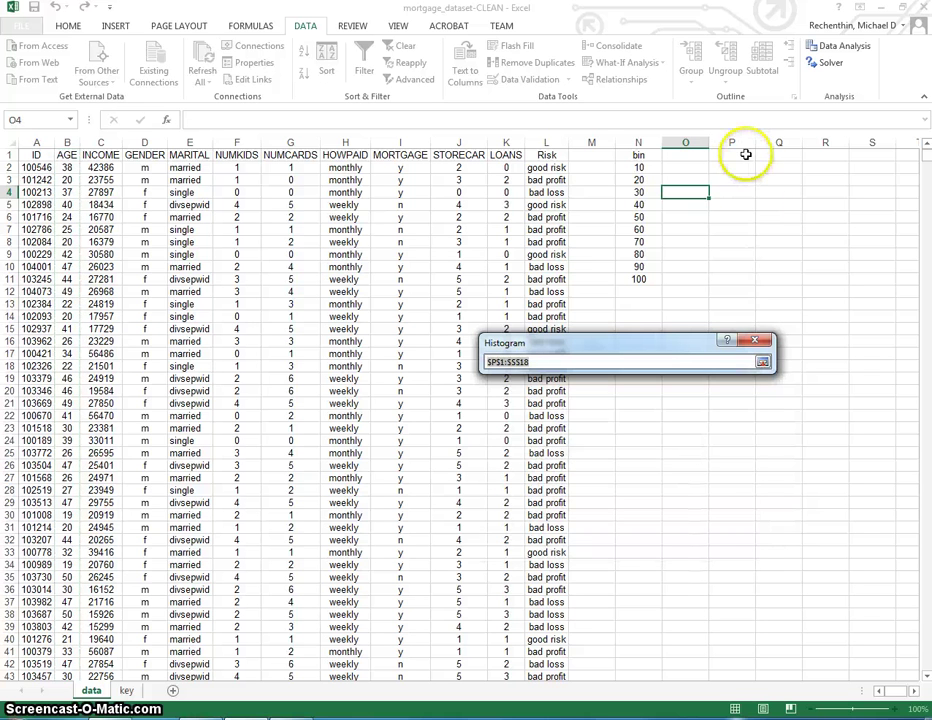
pyautogui.moveTo(746, 154); pyautogui.dragTo(878, 347)
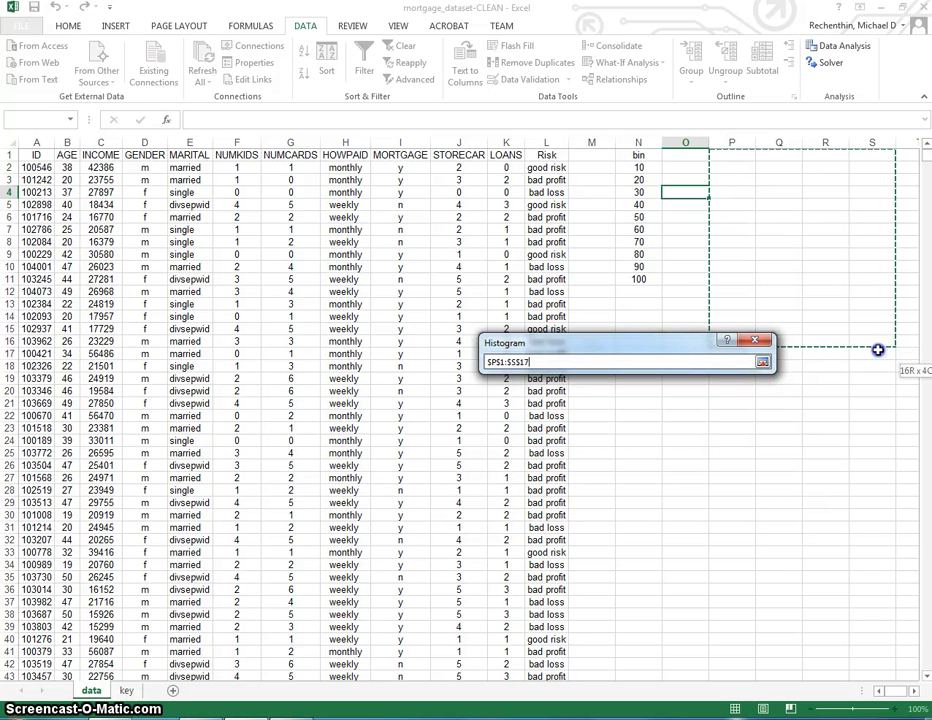
pyautogui.click(762, 361)
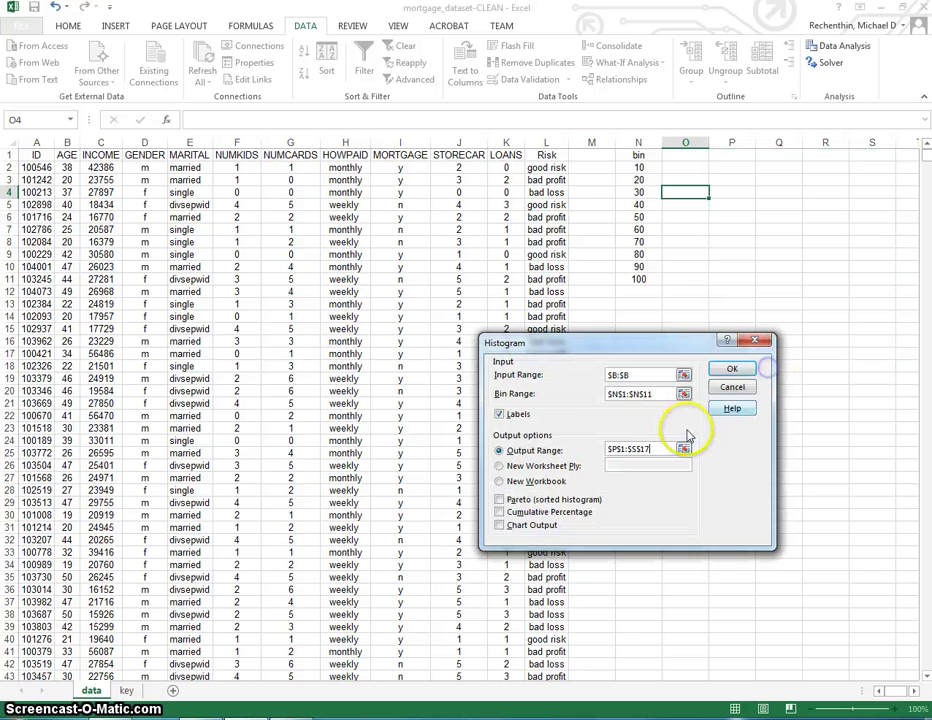
pyautogui.click(729, 371)
# Step: Clear the last row of the histogram output table, cells P12:Q12, below the 100 bin
pyautogui.moveTo(728, 291); pyautogui.dragTo(766, 291)
pyautogui.press('Delete')
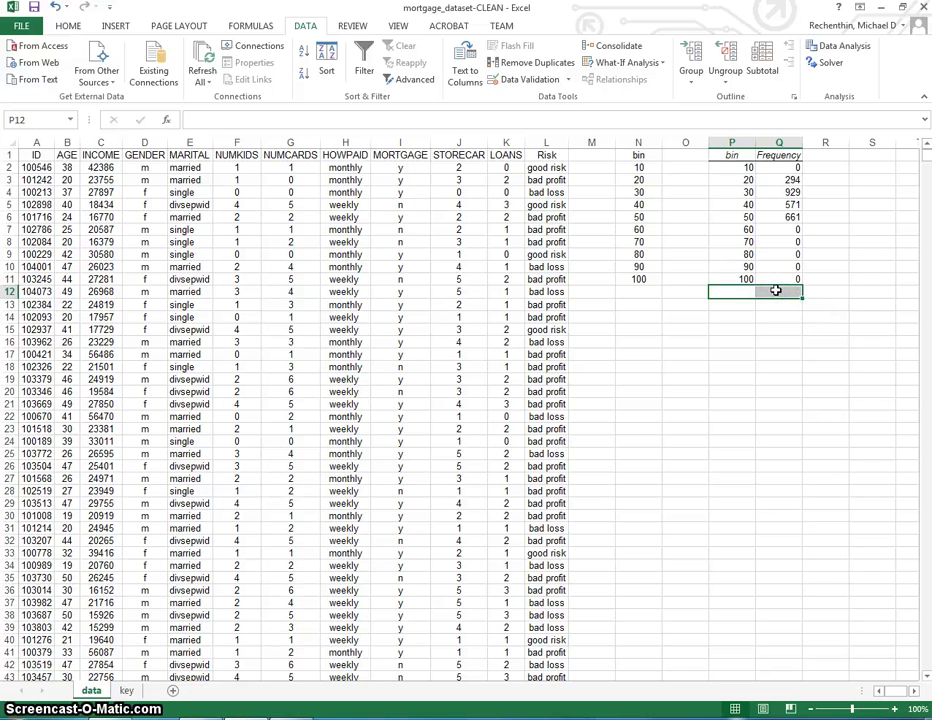
pyautogui.click(757, 181)
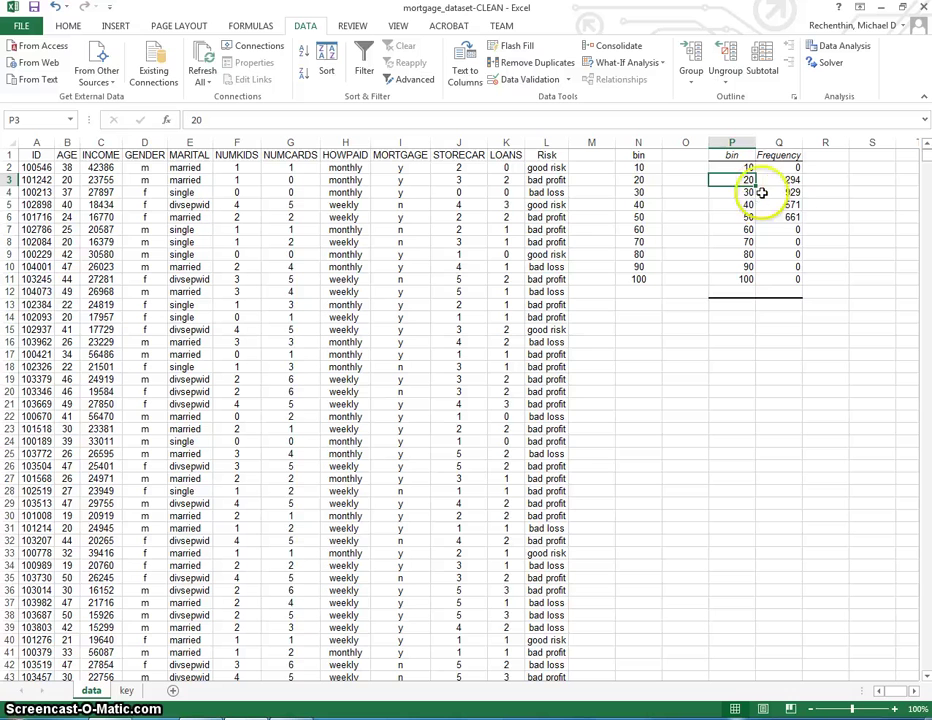
pyautogui.click(795, 180)
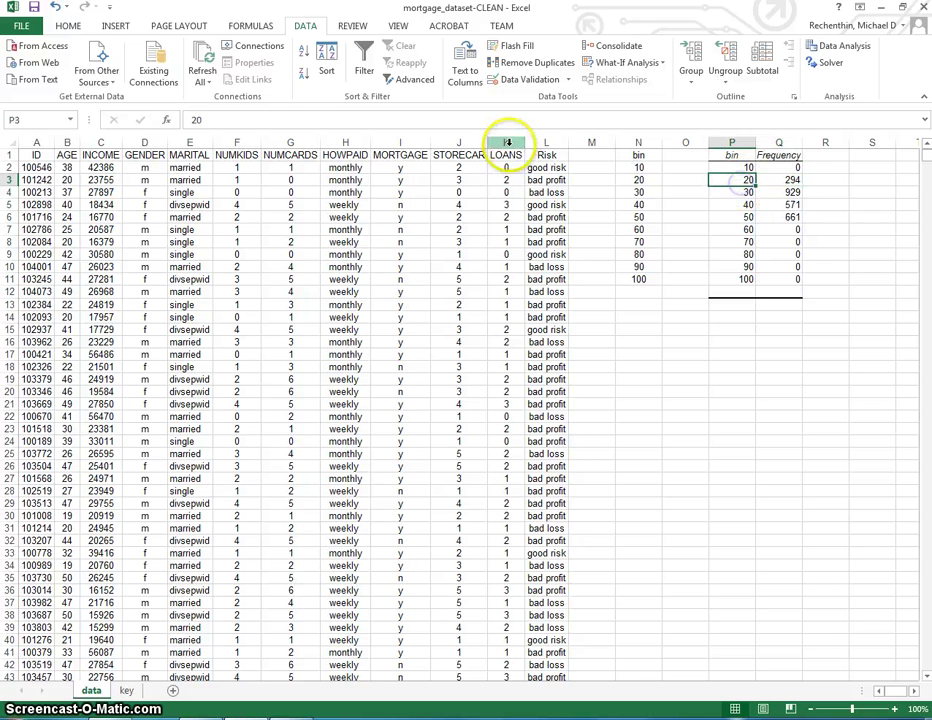
# Step: Sort the whole dataset in columns A:L by AGE from smallest to largest, treating the first row as headers
pyautogui.moveTo(546, 143); pyautogui.dragTo(44, 154)
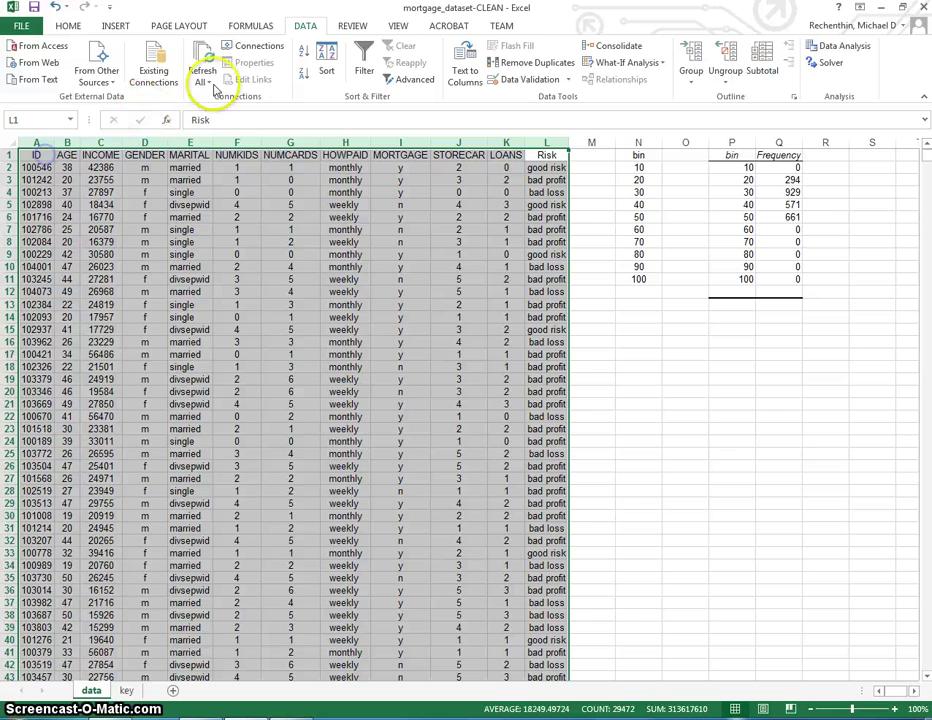
pyautogui.click(324, 68)
pyautogui.click(540, 421)
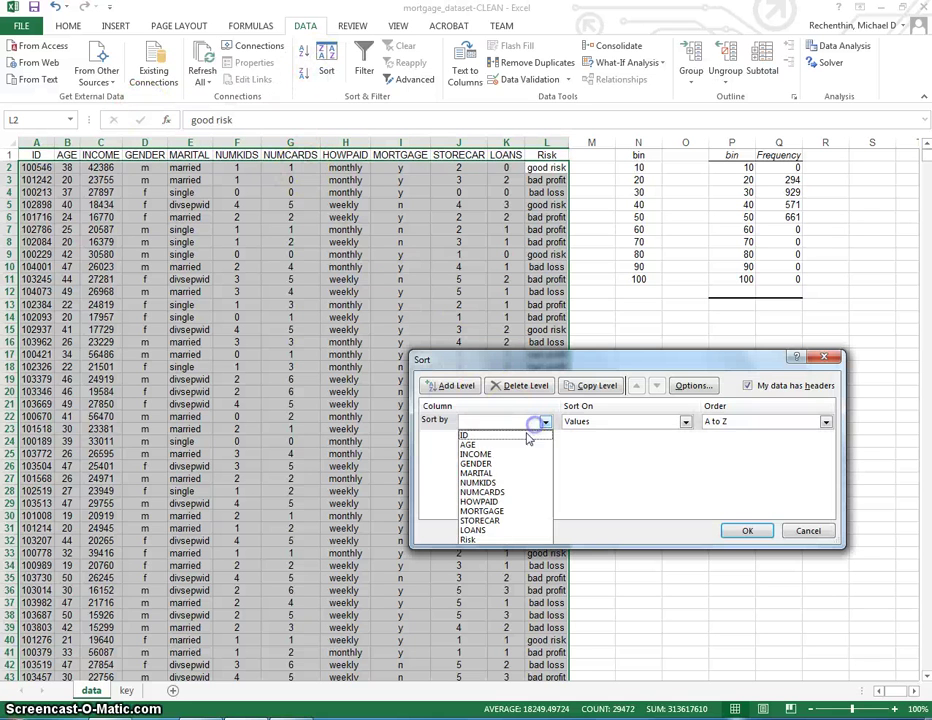
pyautogui.click(535, 442)
pyautogui.click(745, 529)
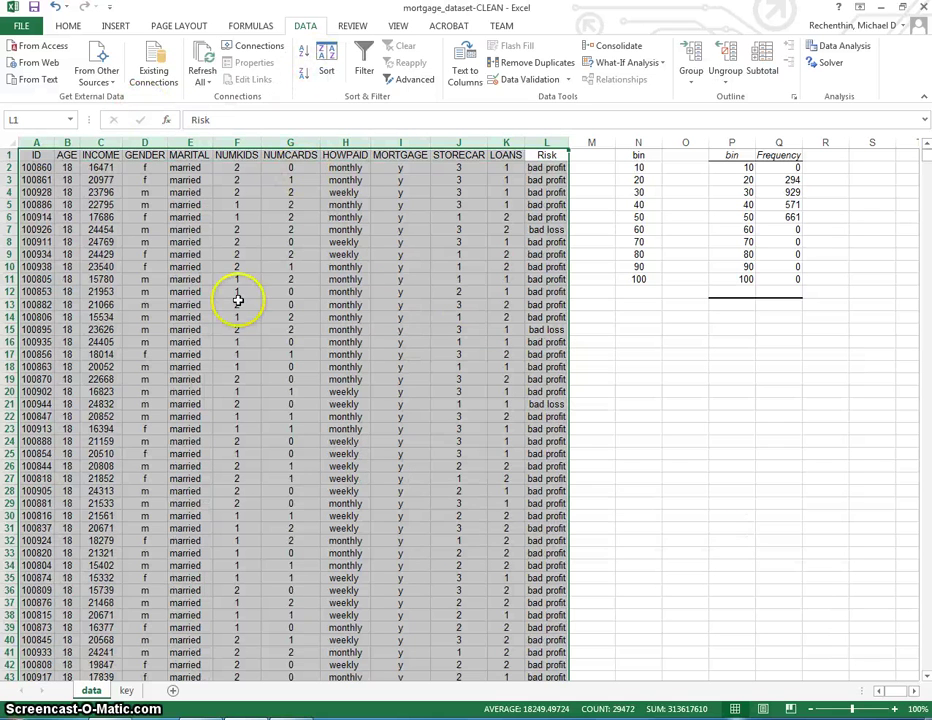
# Step: Check the sorted AGE column down to the last age of 20 against the bin 20 frequency, and review the higher bins
pyautogui.click(70, 168)
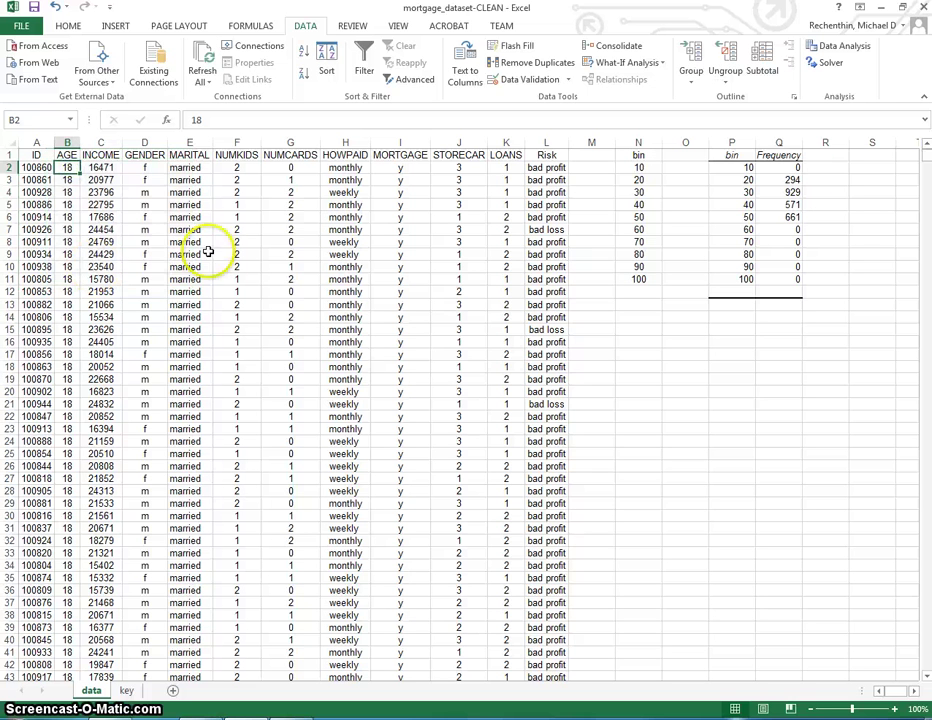
pyautogui.click(795, 180)
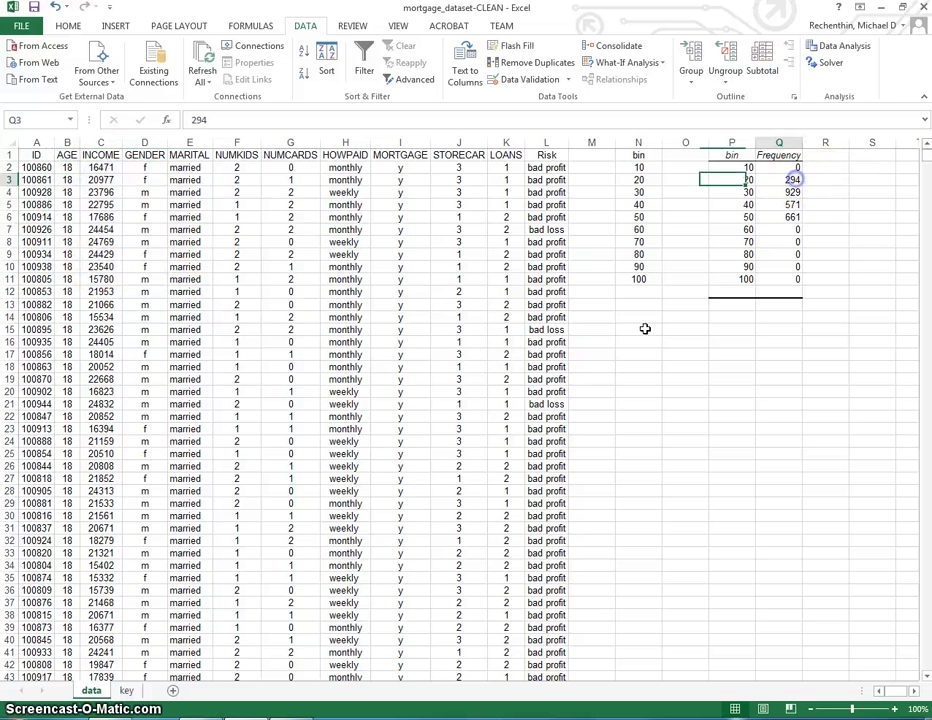
pyautogui.click(67, 168)
pyautogui.scroll(-11, 72, 245)
pyautogui.scroll(-20, 77, 246)
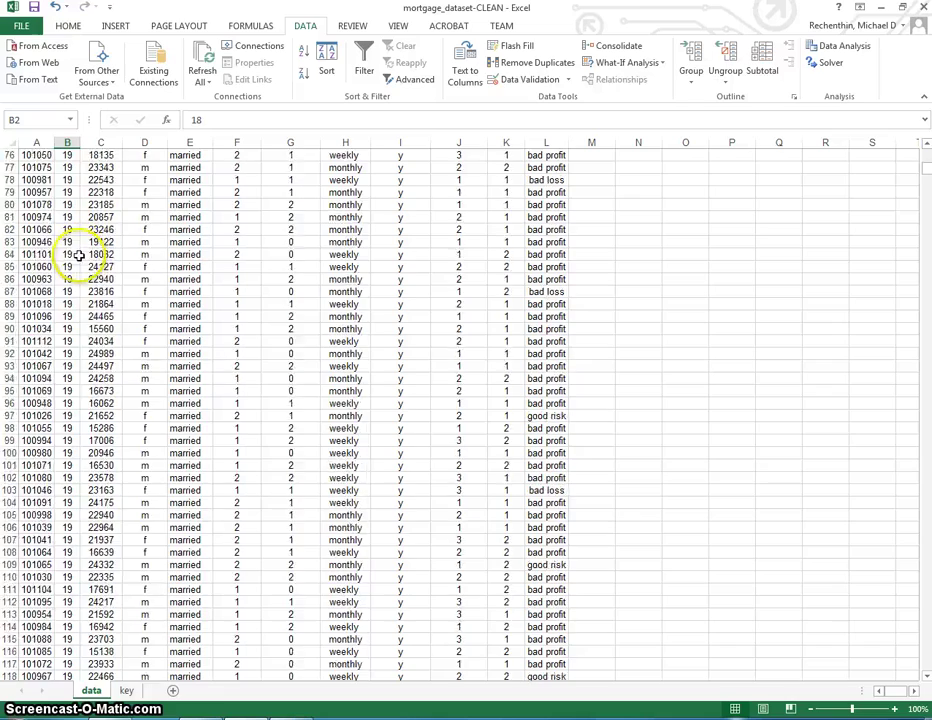
pyautogui.scroll(-20, 88, 278)
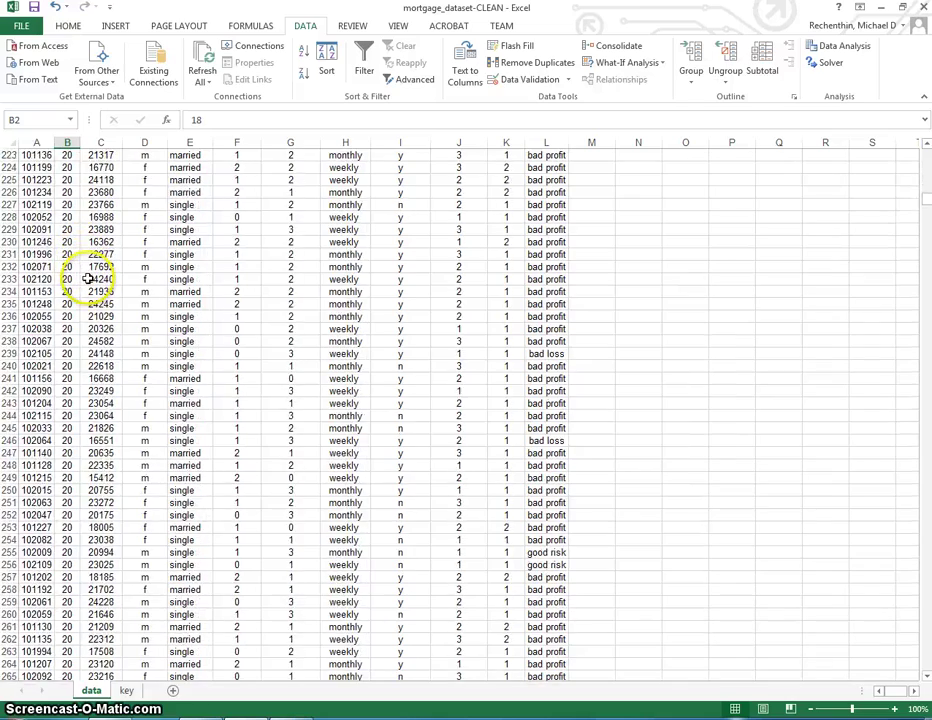
pyautogui.scroll(4, 88, 280)
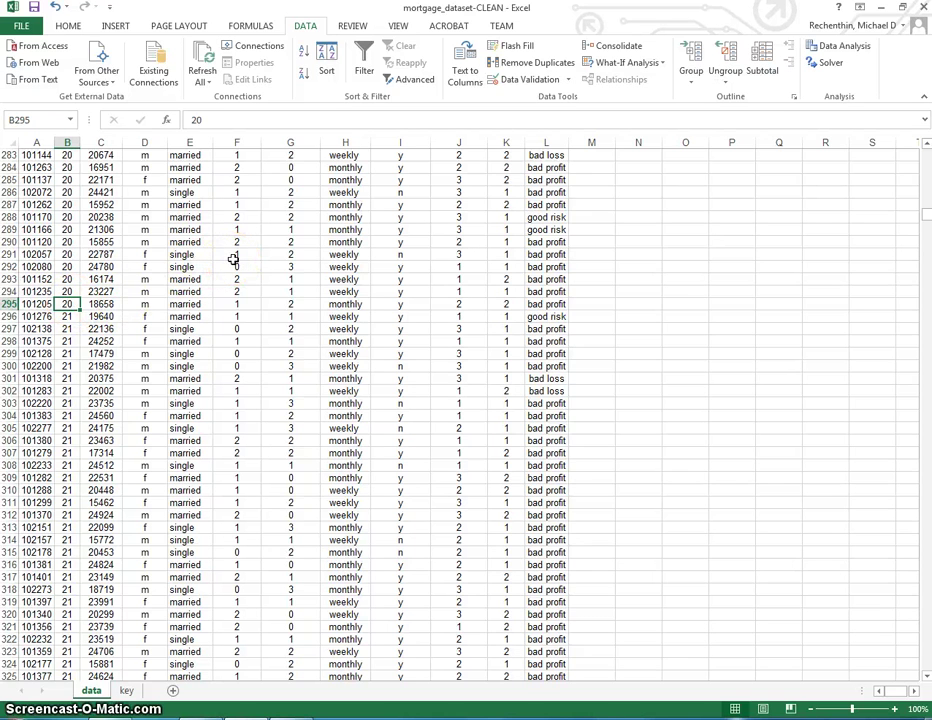
pyautogui.scroll(20, 232, 259)
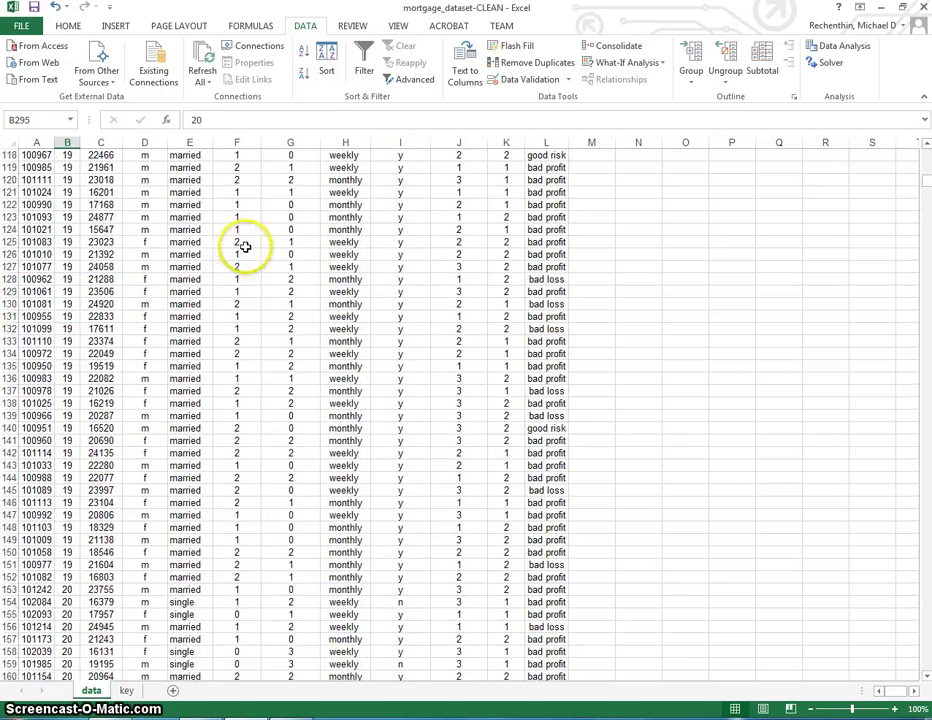
pyautogui.scroll(20, 245, 247)
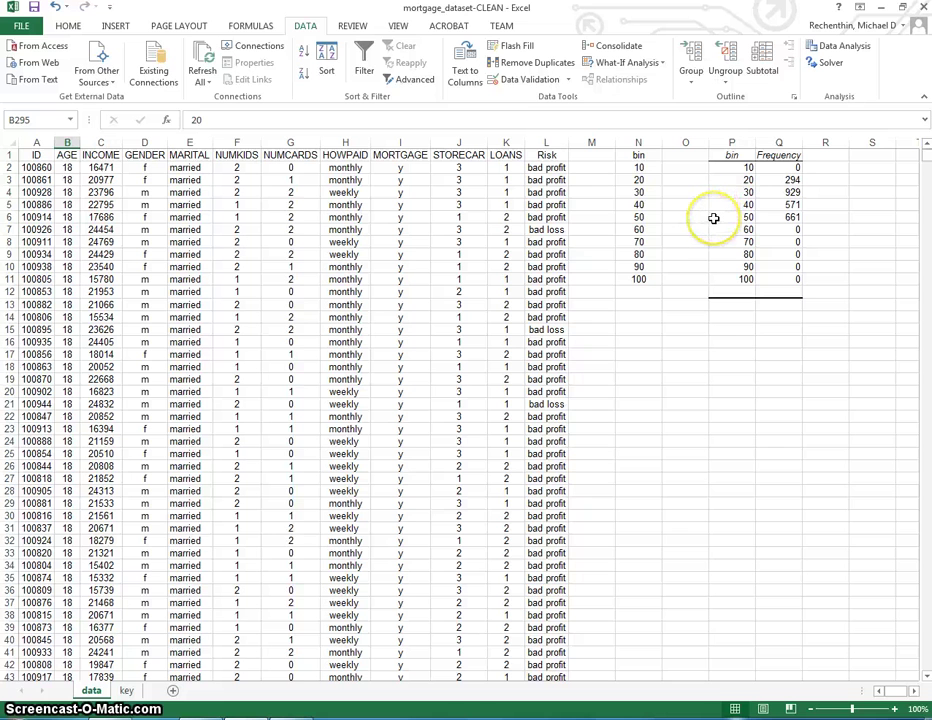
pyautogui.click(745, 192)
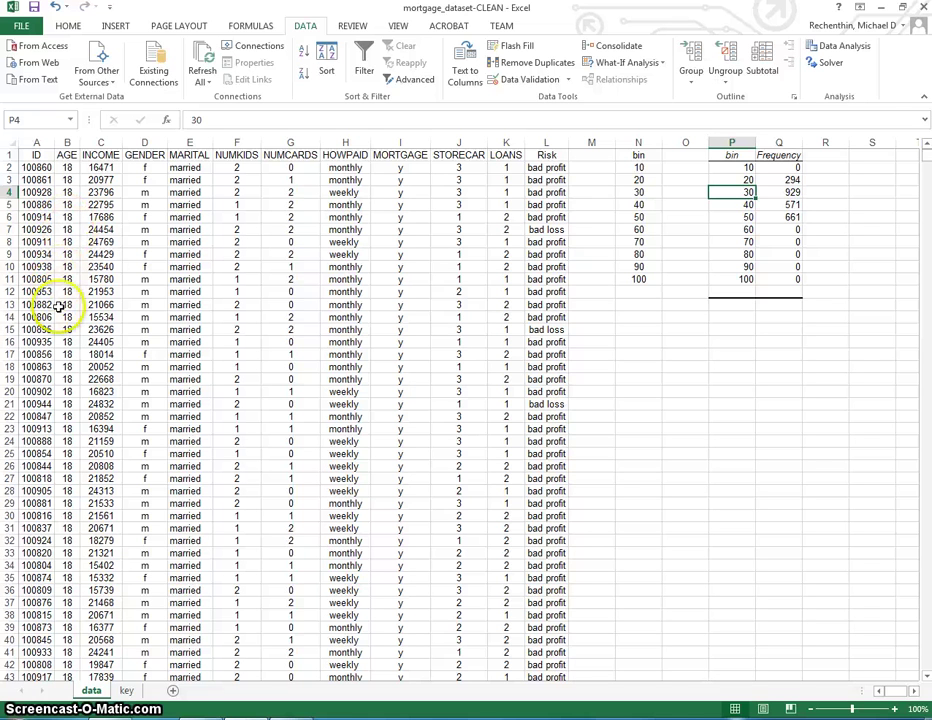
pyautogui.click(748, 217)
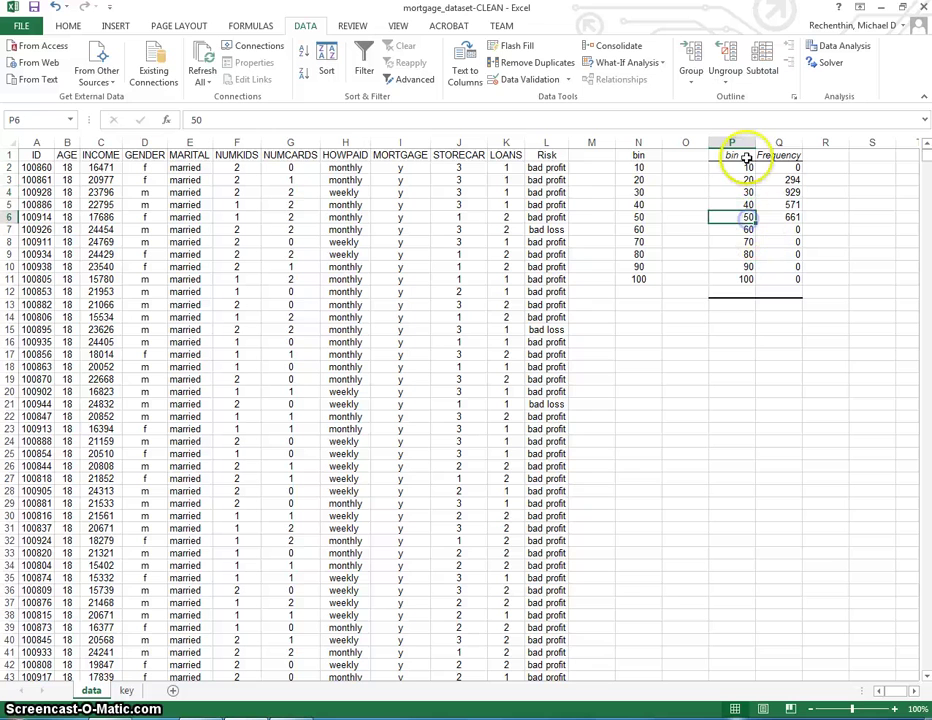
# Step: Insert the recommended Clustered Column chart from the bin and Frequency table in P1:Q11
pyautogui.moveTo(746, 155); pyautogui.dragTo(782, 278)
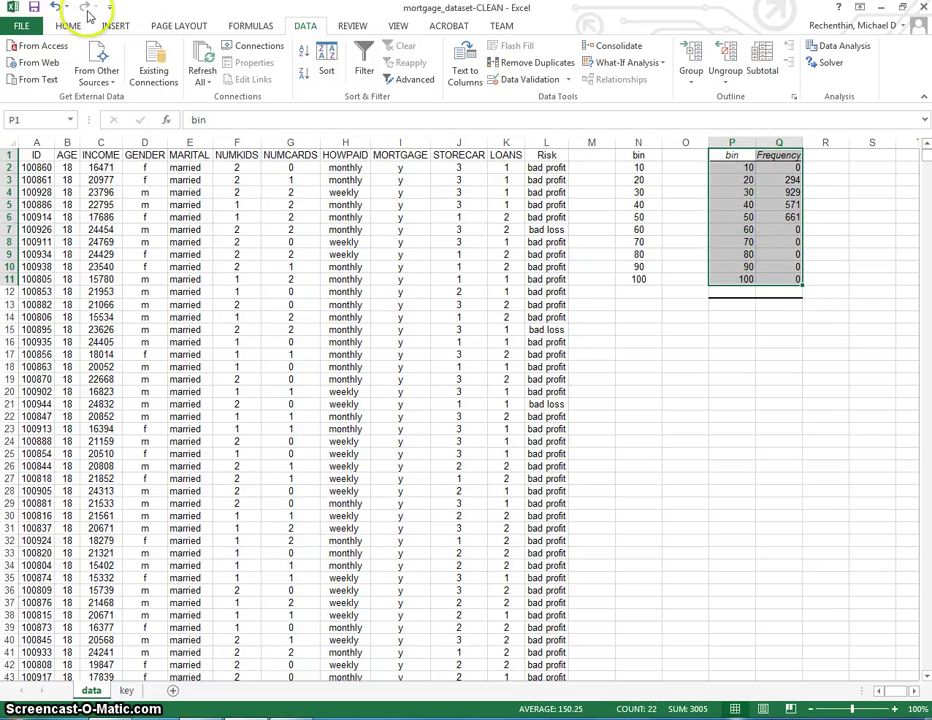
pyautogui.click(115, 25)
pyautogui.click(312, 80)
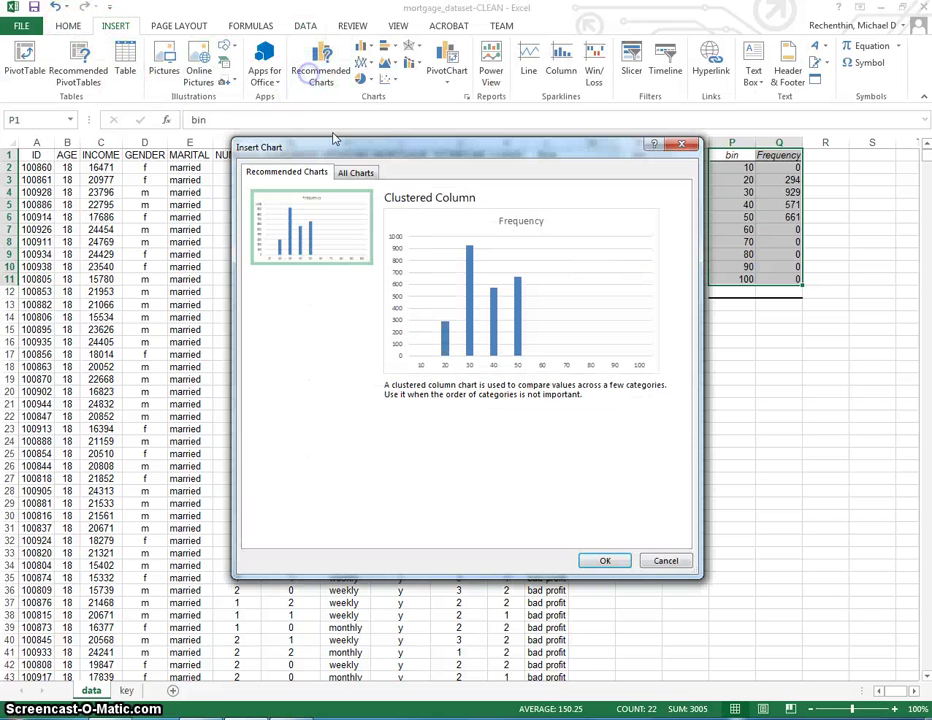
pyautogui.moveTo(432, 150); pyautogui.dragTo(289, 150)
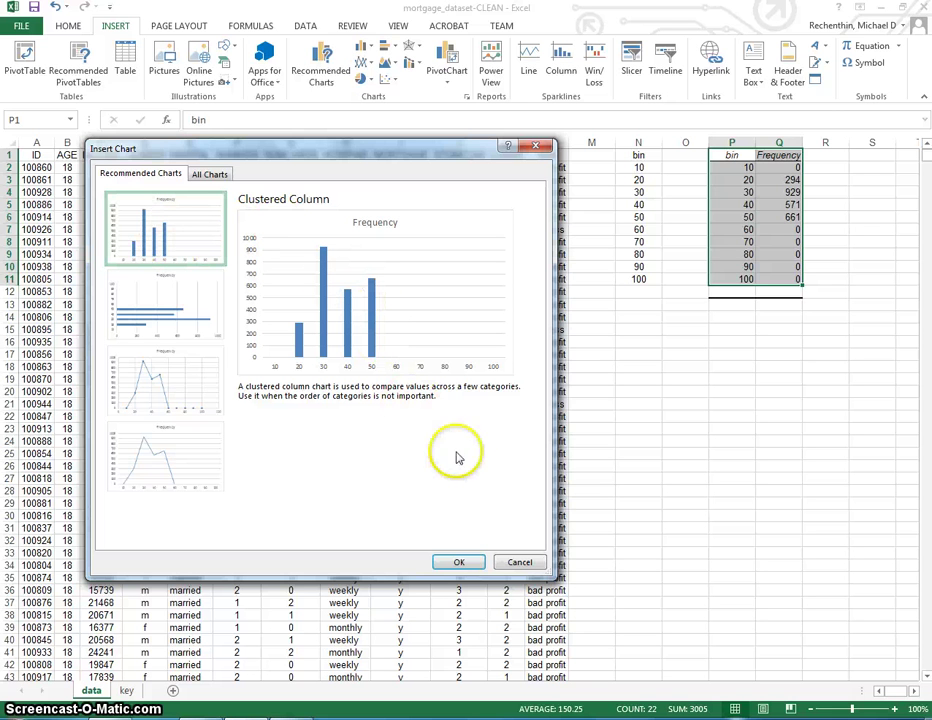
pyautogui.click(459, 563)
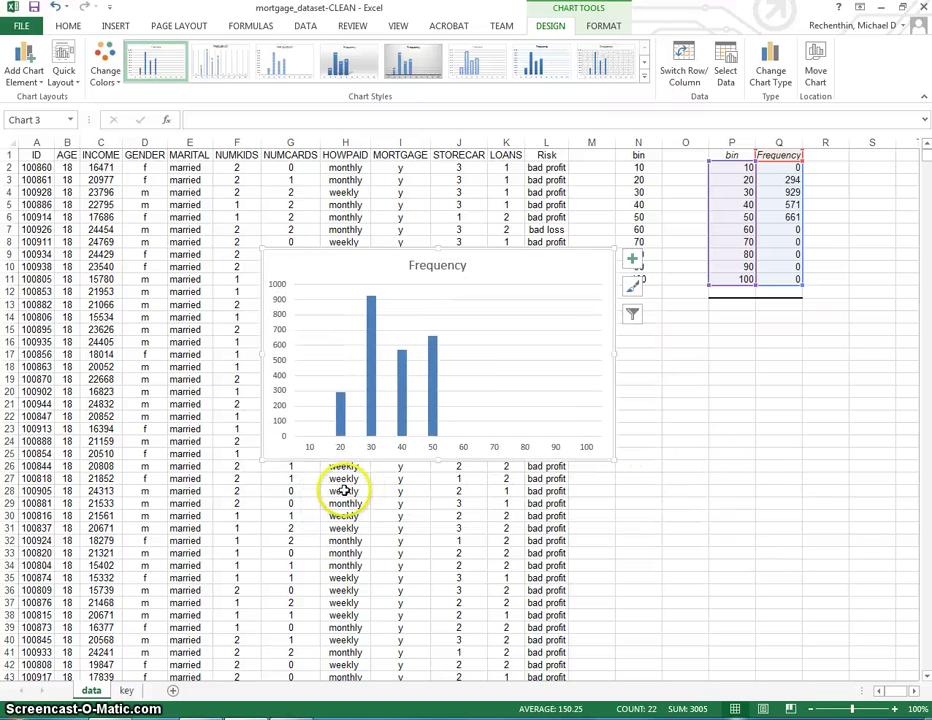
pyautogui.click(659, 489)
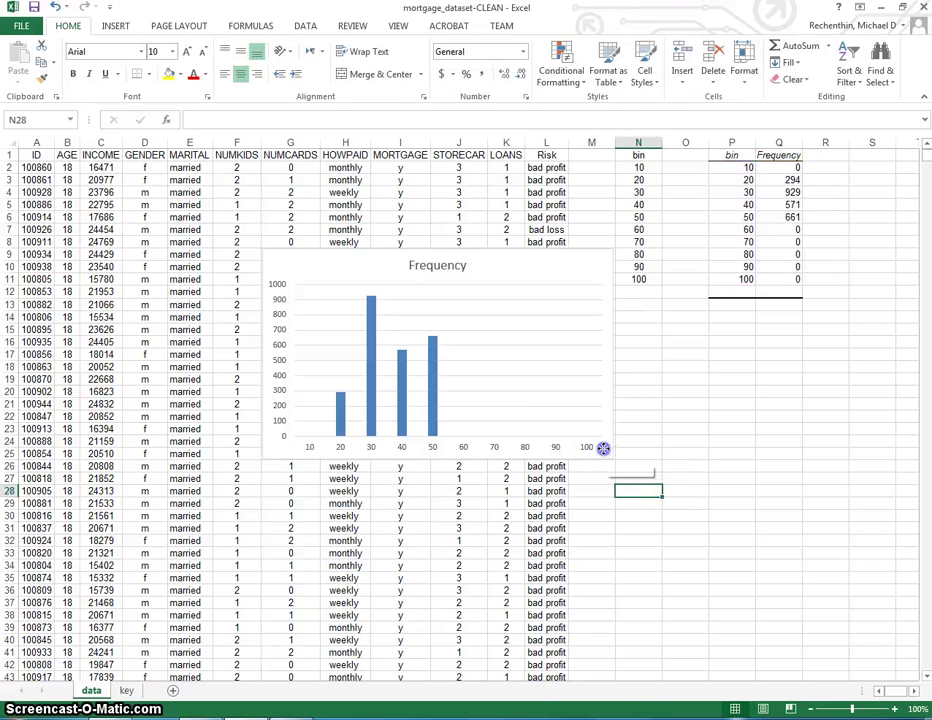
pyautogui.click(603, 448)
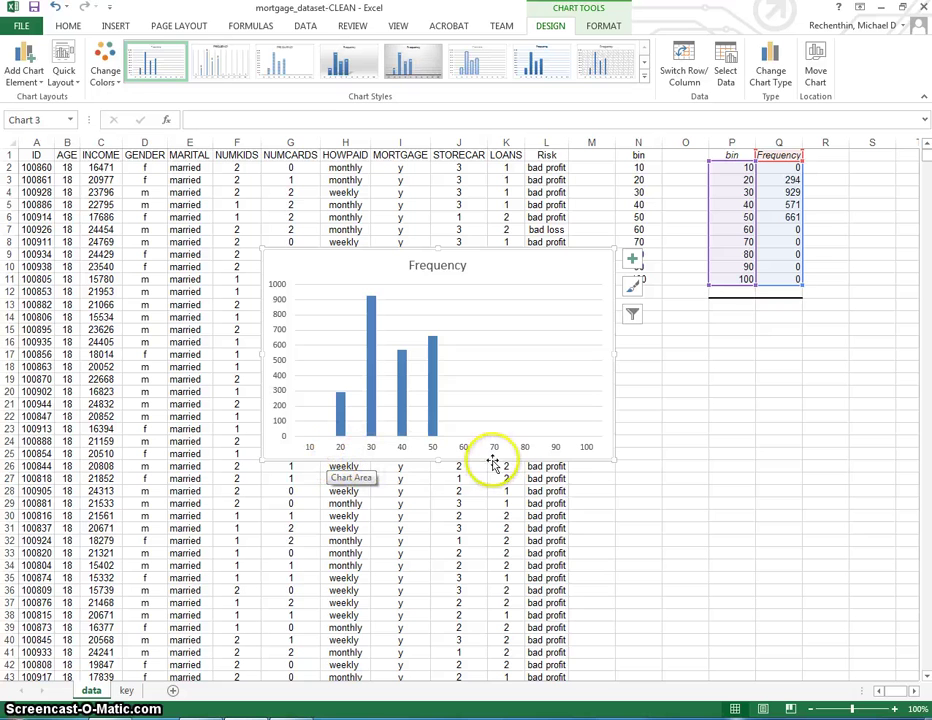
pyautogui.click(673, 467)
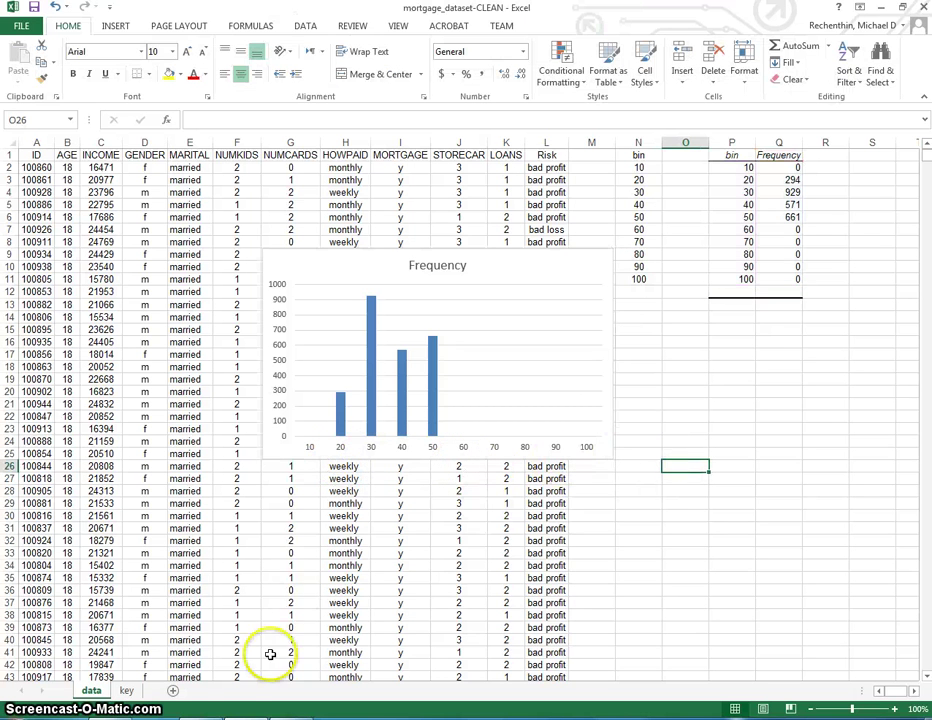